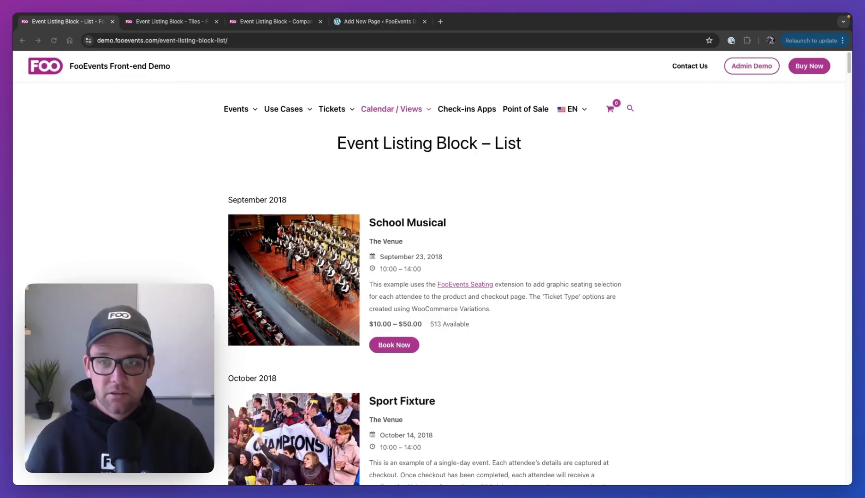
- Open the list-layout Event Listing demo page and scroll through it
mouse_move(442, 127)
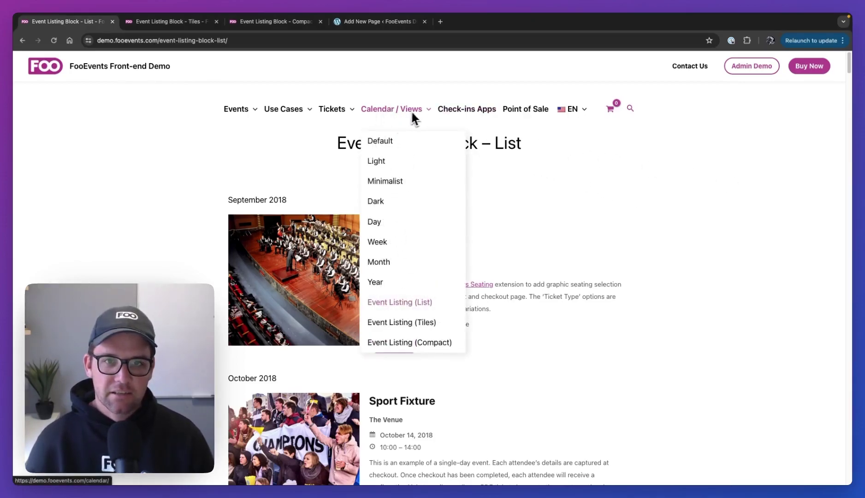
click(403, 303)
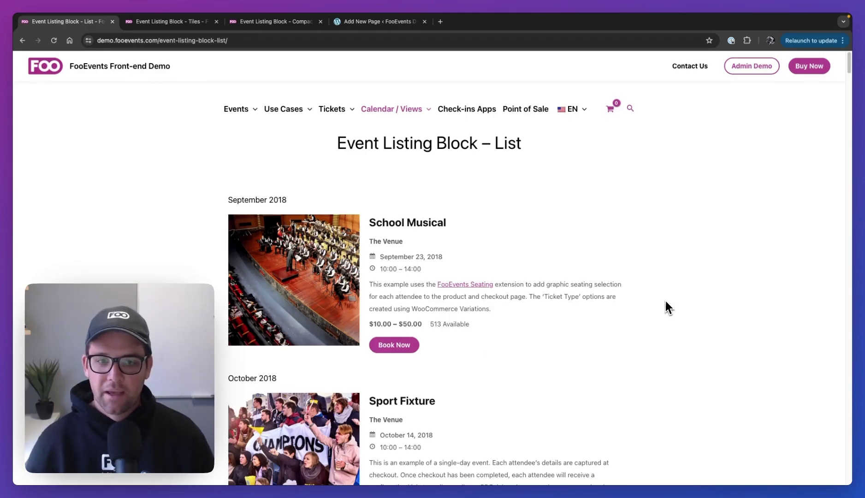
scroll(666, 302, down, 1)
scroll(406, 189, up, 1)
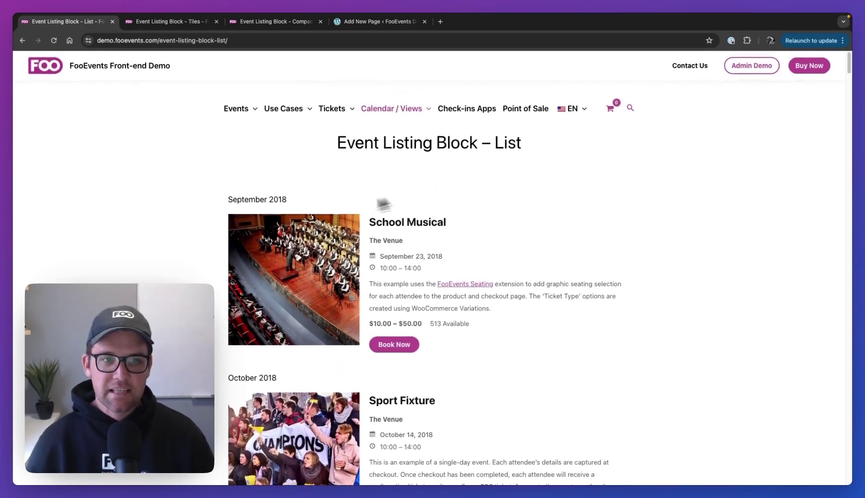
- Highlight the September 2018 month heading, then browse further down the list layout
drag(229, 201, 289, 203)
click(242, 208)
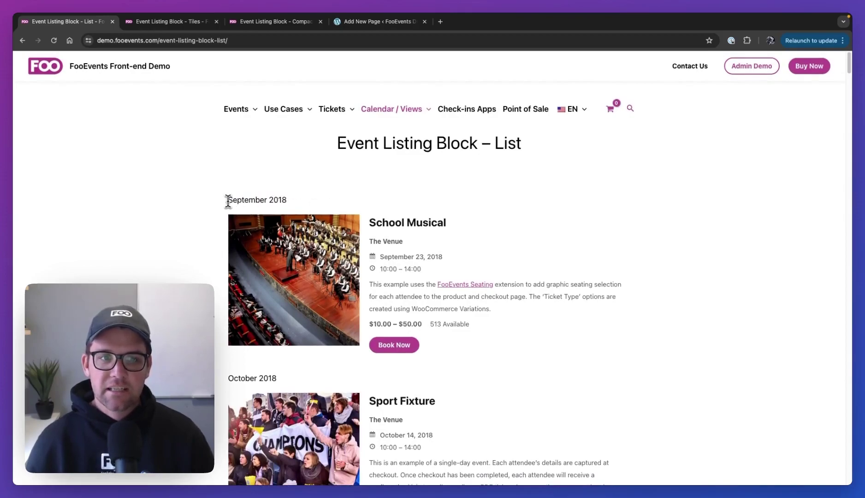
drag(228, 201, 292, 206)
click(313, 198)
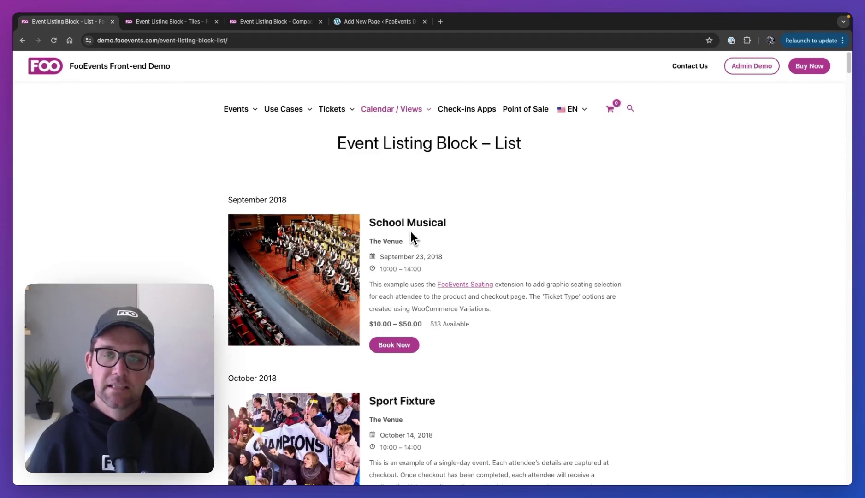
scroll(592, 305, down, 10)
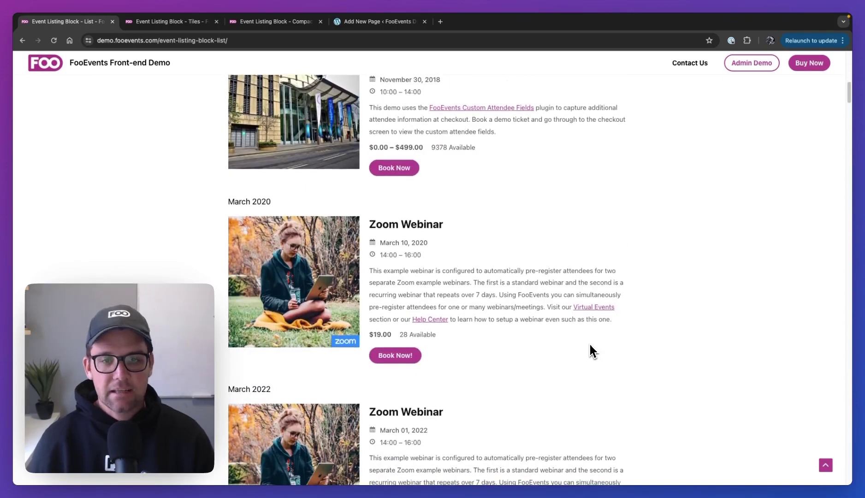
scroll(589, 345, down, 4)
scroll(589, 351, down, 6)
scroll(589, 351, up, 20)
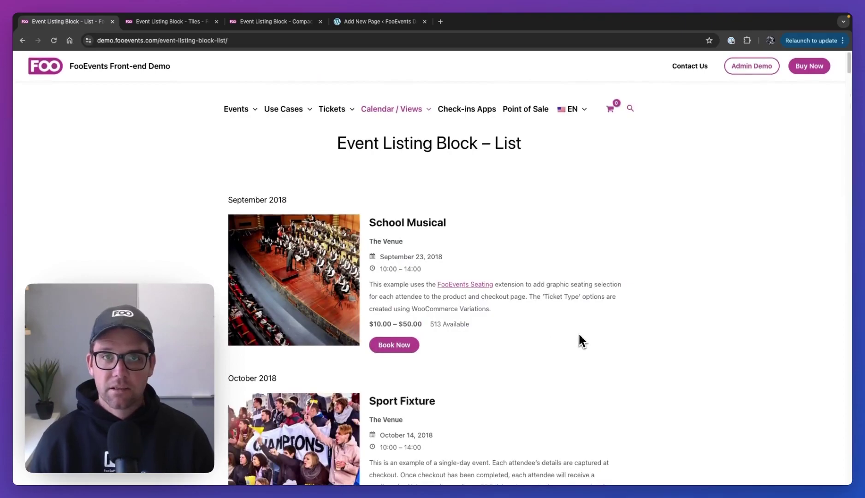
- Switch to the Event Listing Block – Tiles page and scroll through the tile grid
click(185, 24)
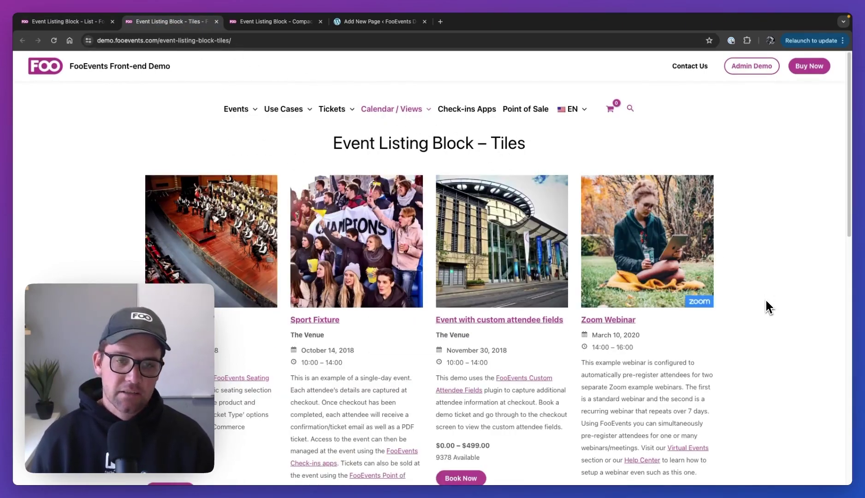
scroll(765, 300, down, 10)
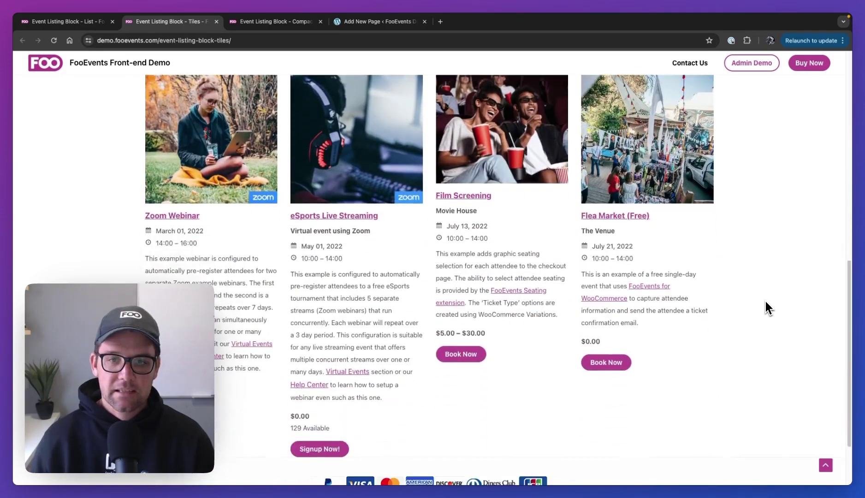
scroll(765, 301, up, 5)
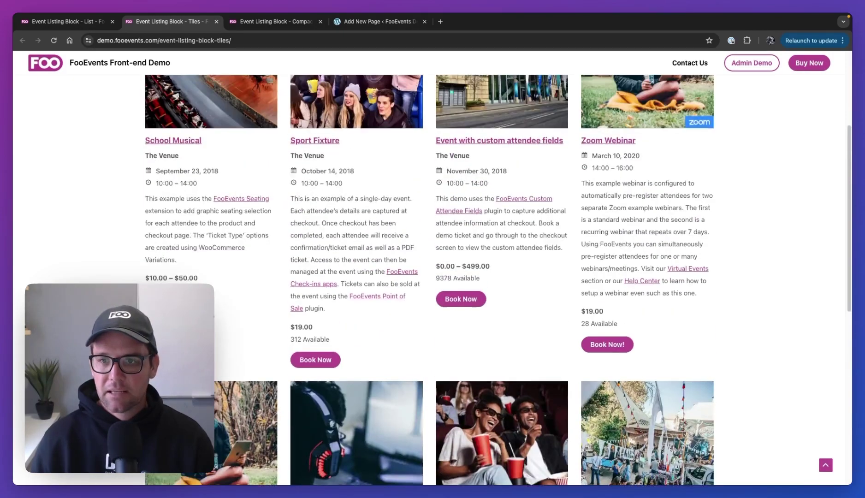
scroll(766, 301, up, 3)
scroll(770, 301, down, 3)
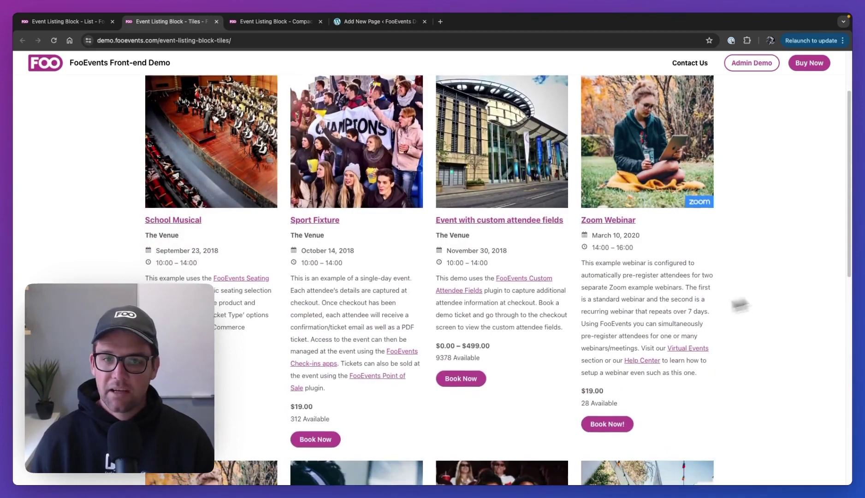
scroll(768, 347, up, 4)
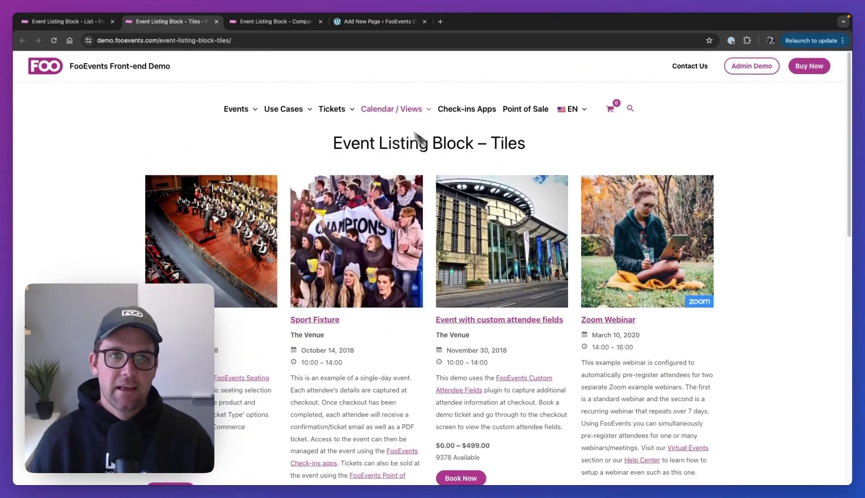
- Switch to the Event Listing Block – Compact page and scroll through its month-grouped rows
click(283, 21)
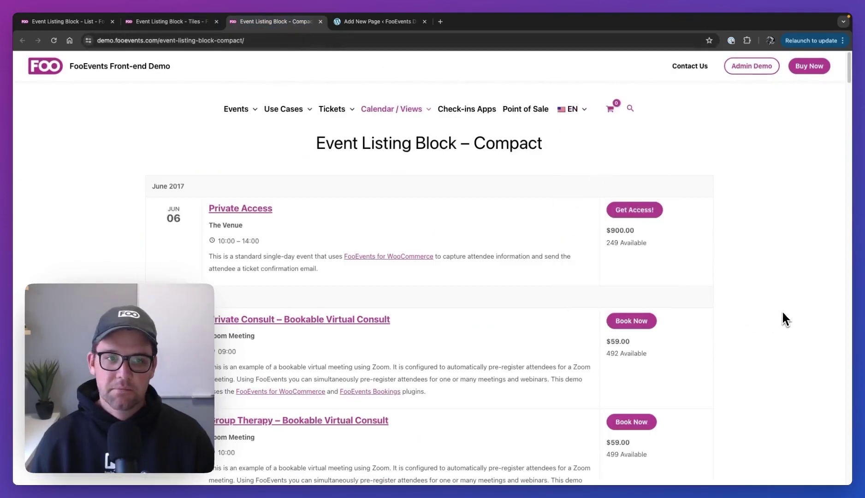
scroll(772, 309, down, 3)
scroll(771, 312, up, 3)
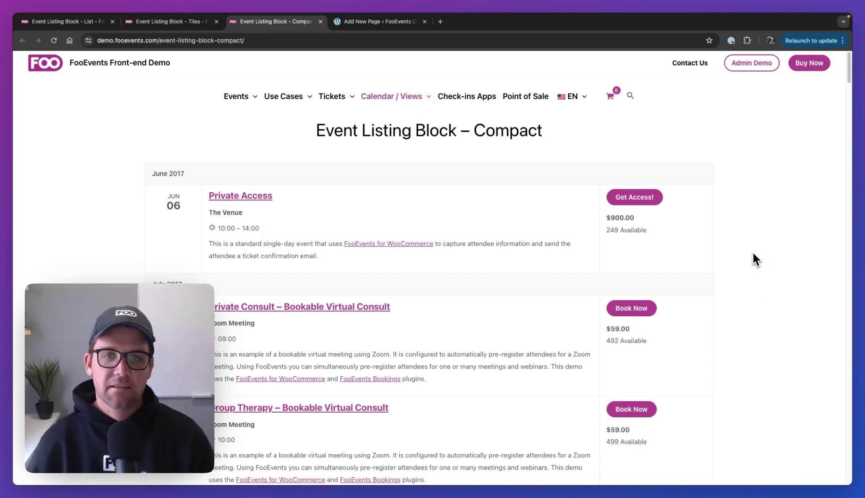
scroll(735, 267, down, 3)
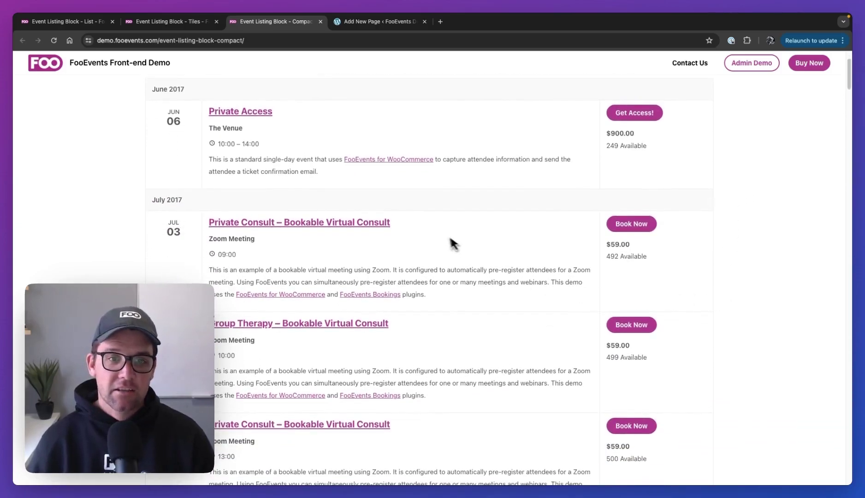
scroll(515, 297, up, 3)
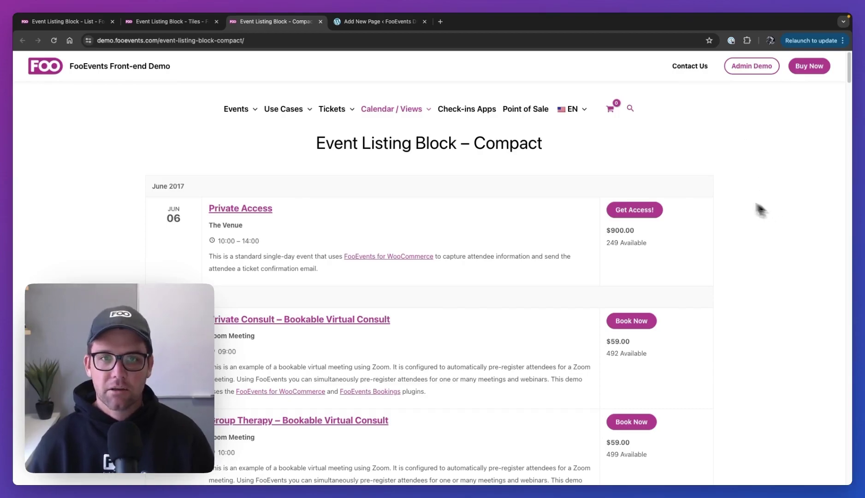
- Title the new page 'Event Listing' and insert a FooEvents Event Listing block via /foo
click(376, 22)
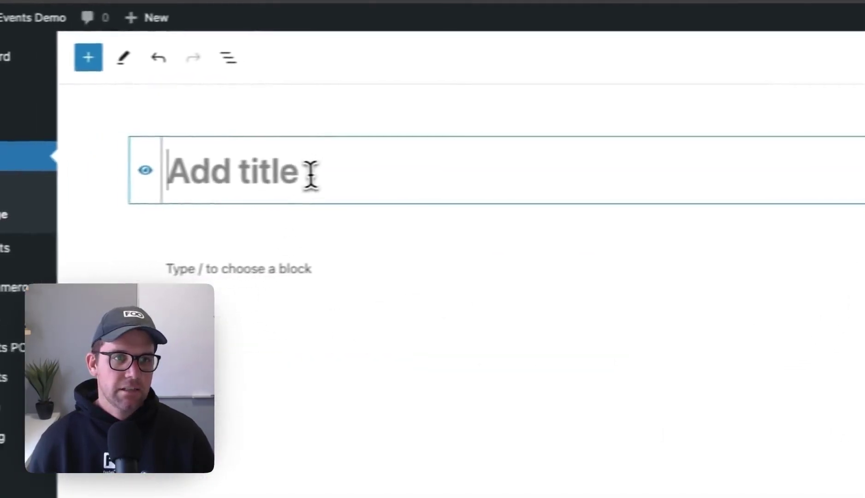
text(Eve)
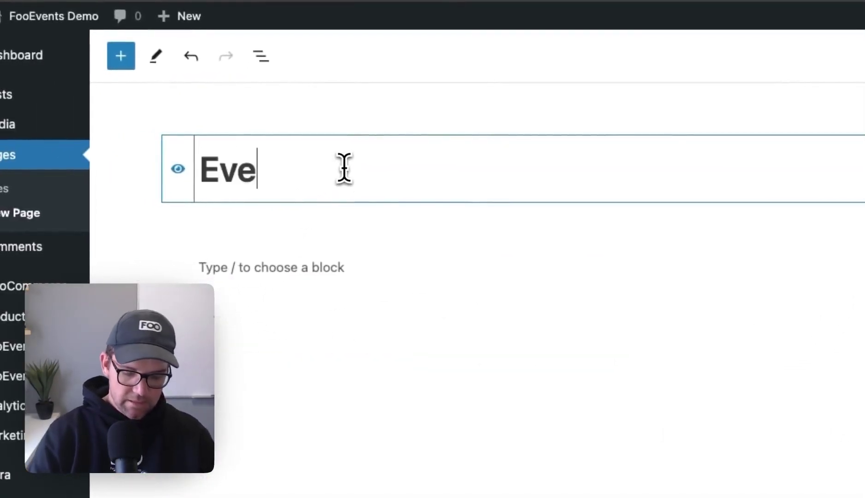
text(nt Lis)
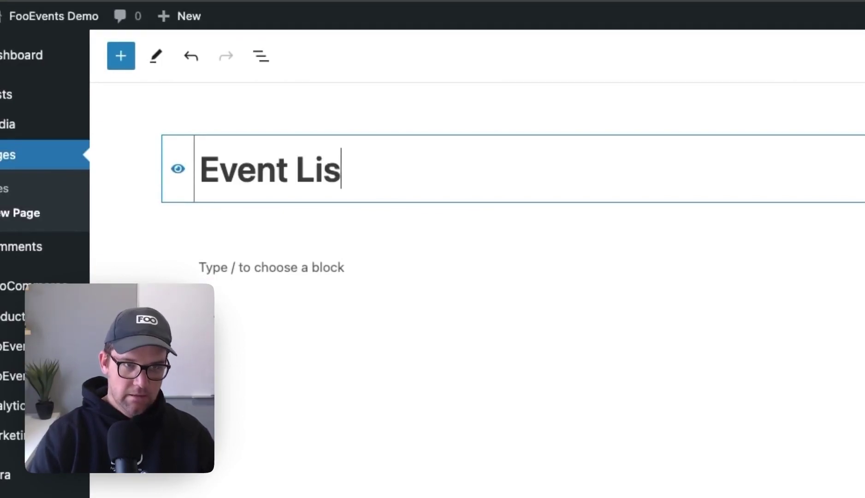
text(ting)
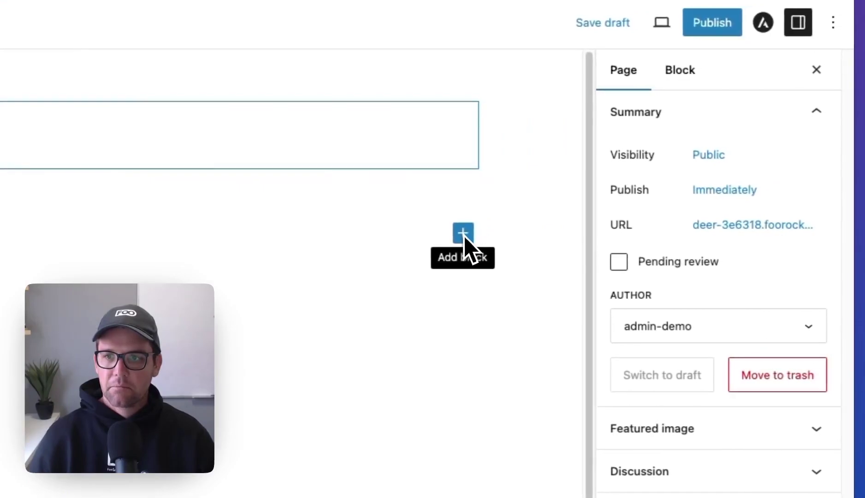
click(251, 247)
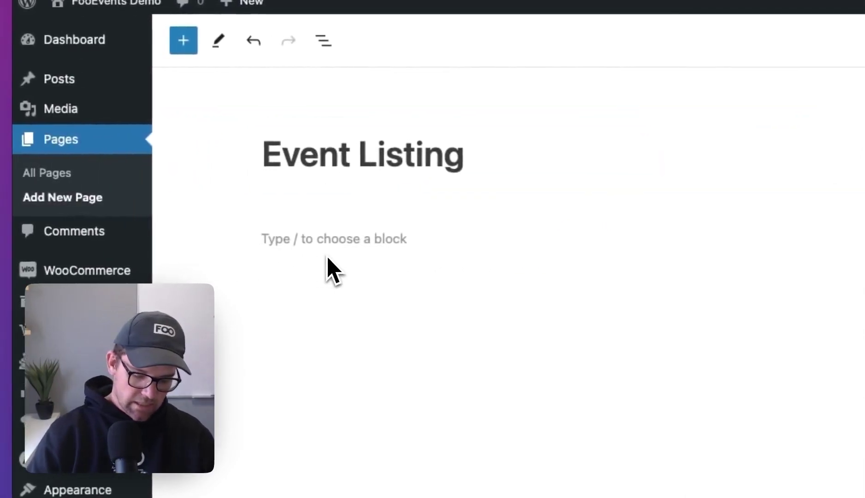
text(/foo)
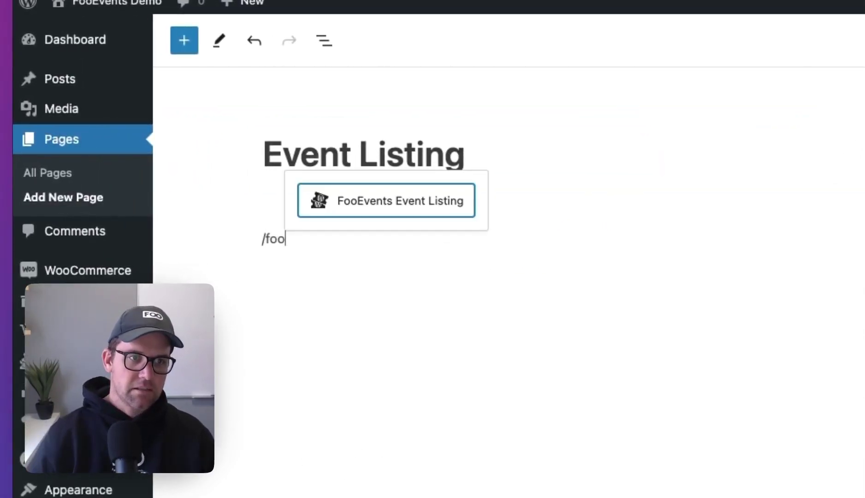
click(386, 200)
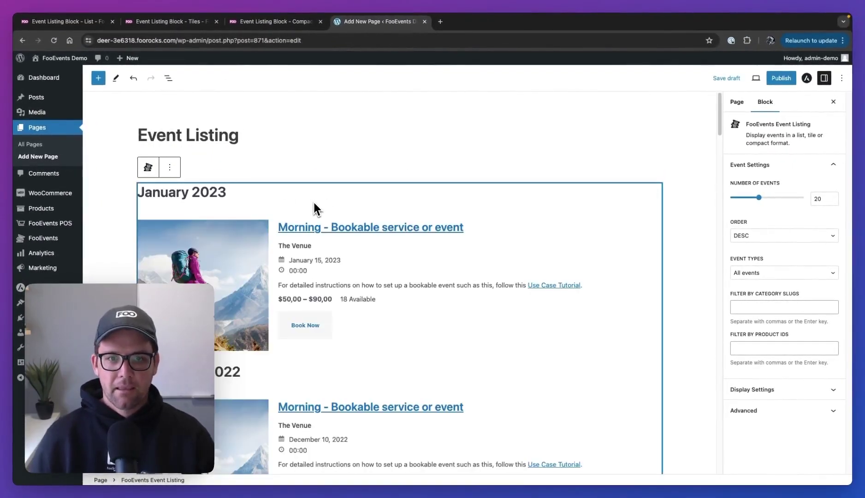
scroll(491, 254, down, 1)
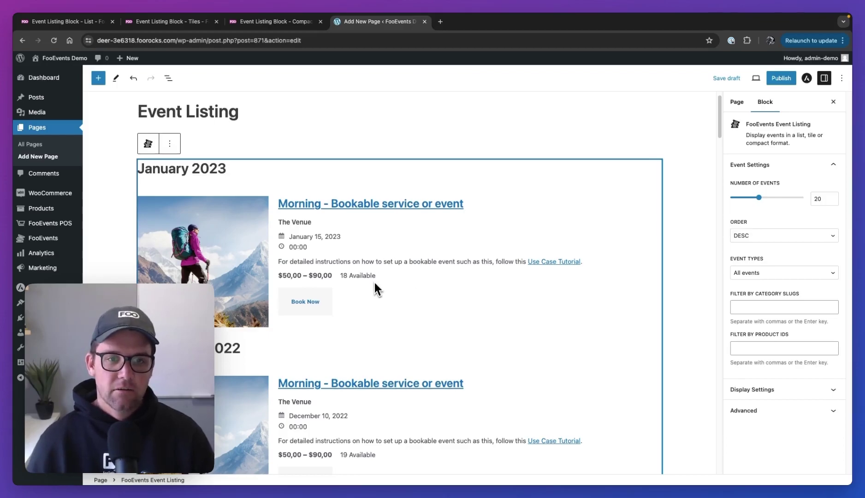
scroll(374, 288, down, 3)
scroll(374, 288, down, 3)
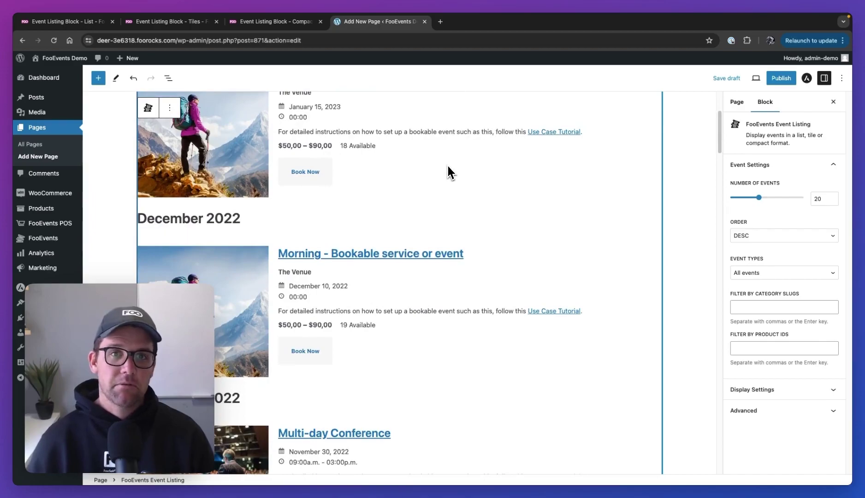
scroll(447, 167, up, 3)
scroll(461, 216, down, 1)
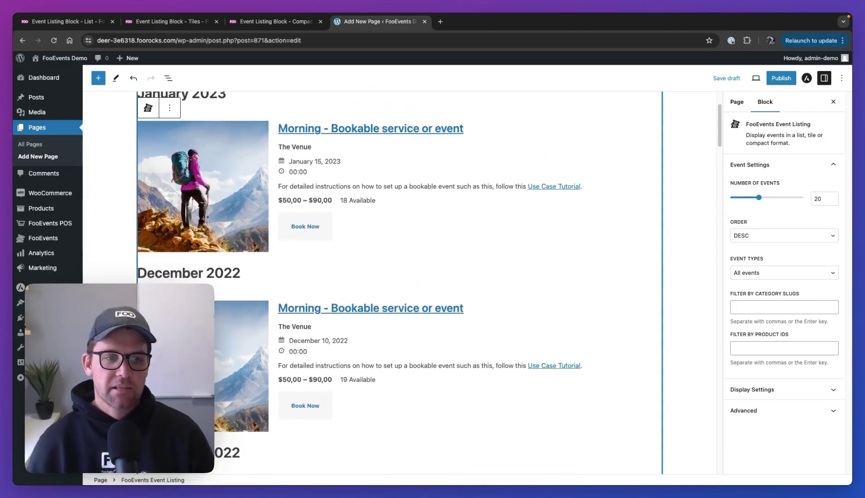
scroll(217, 341, down, 20)
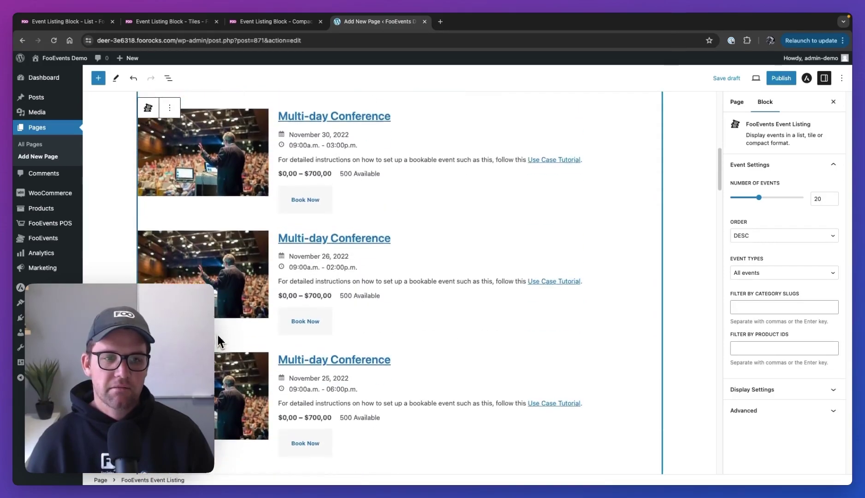
scroll(253, 335, up, 10)
scroll(282, 315, up, 10)
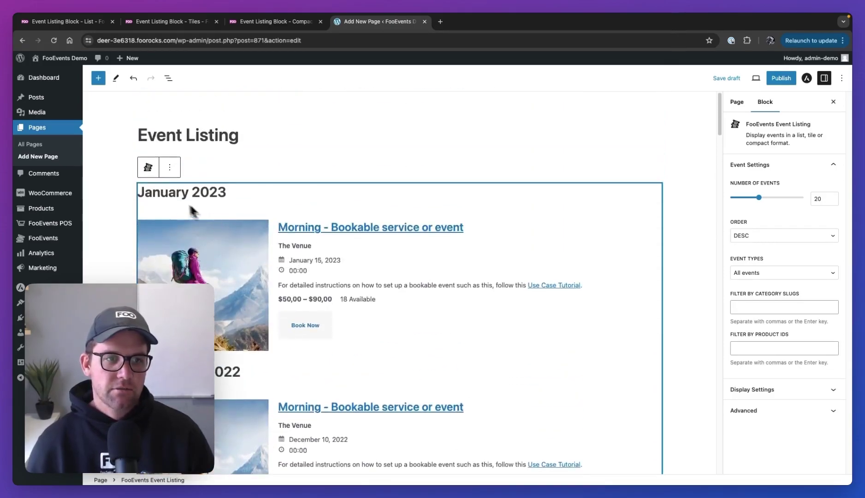
scroll(179, 254, down, 5)
scroll(257, 341, down, 10)
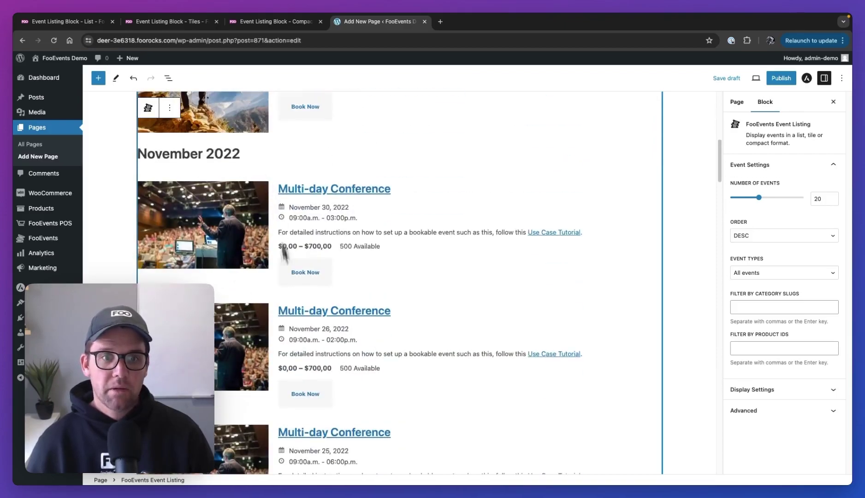
scroll(286, 315, down, 15)
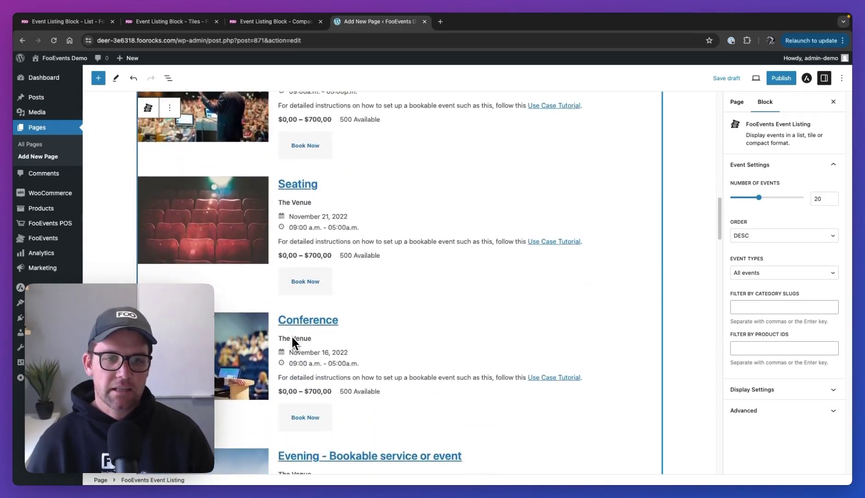
scroll(291, 338, up, 20)
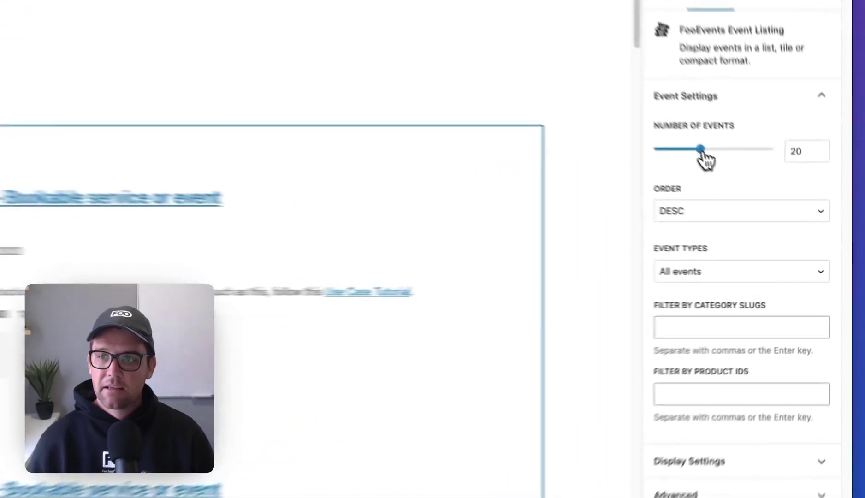
- Set Number of Events to 50, Order to ASC, and Event Types to All events
drag(759, 198, 825, 201)
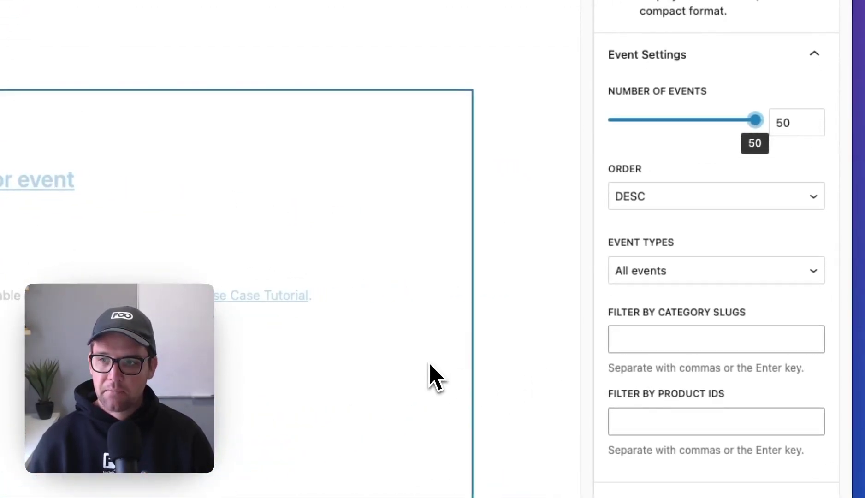
click(676, 198)
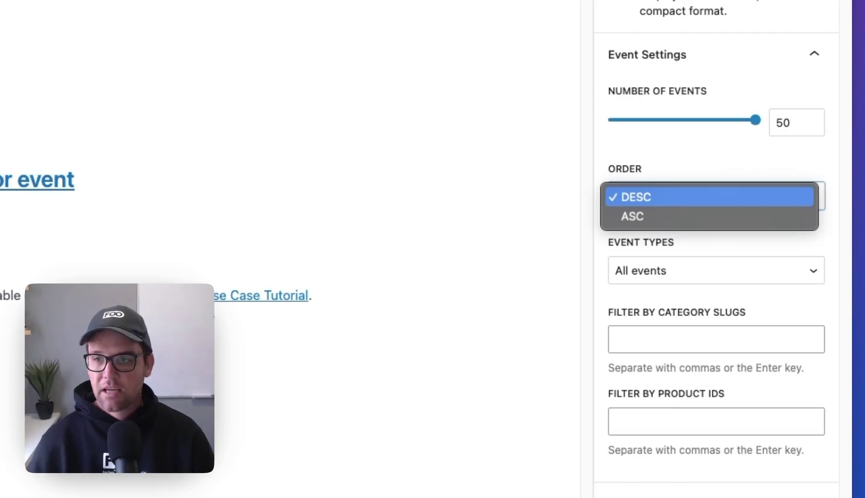
click(668, 215)
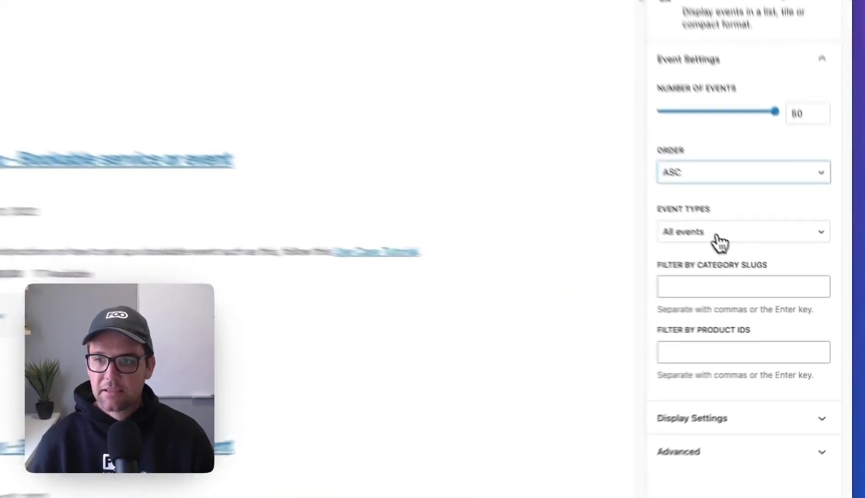
click(760, 273)
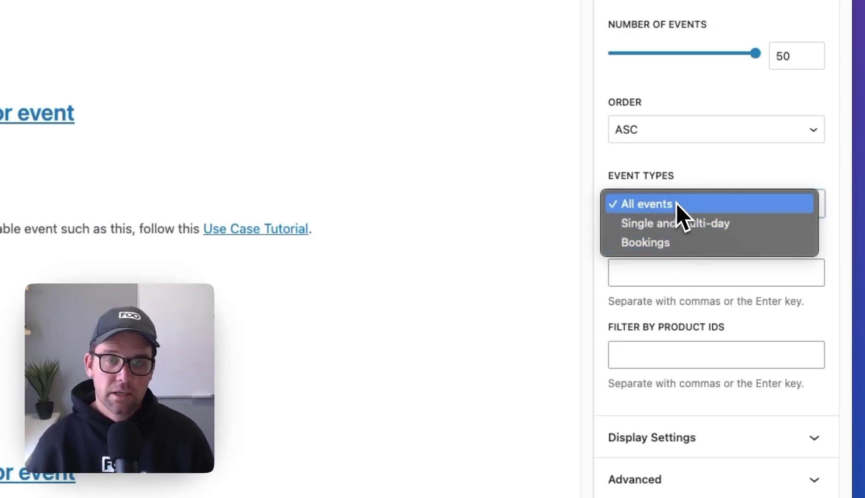
click(703, 208)
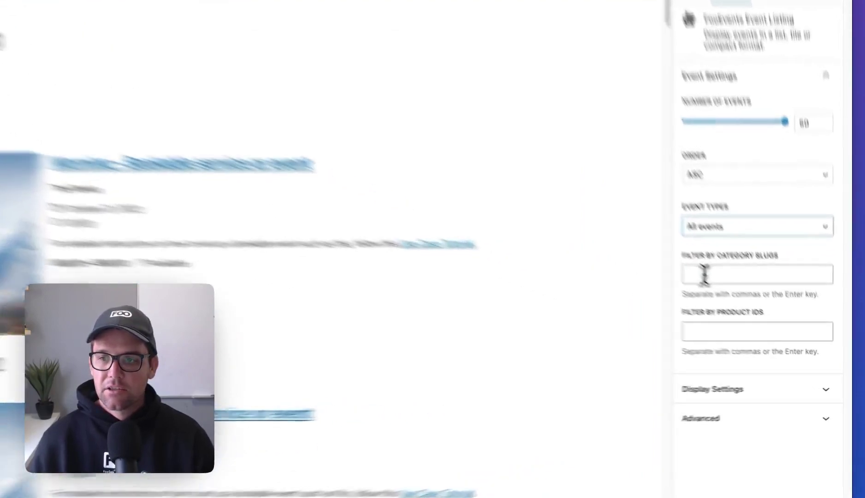
click(746, 307)
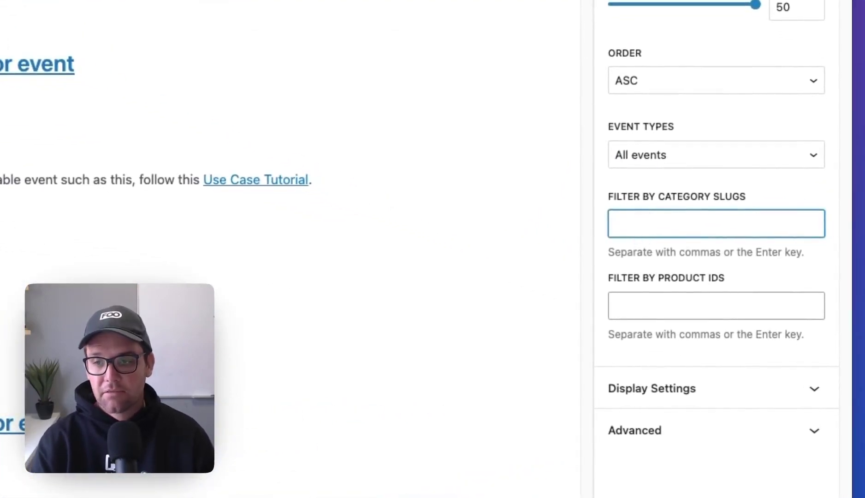
text(feature)
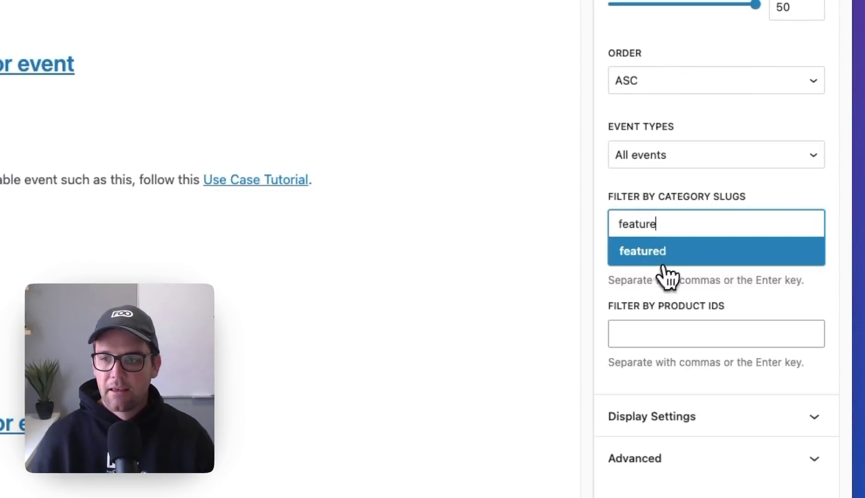
click(669, 258)
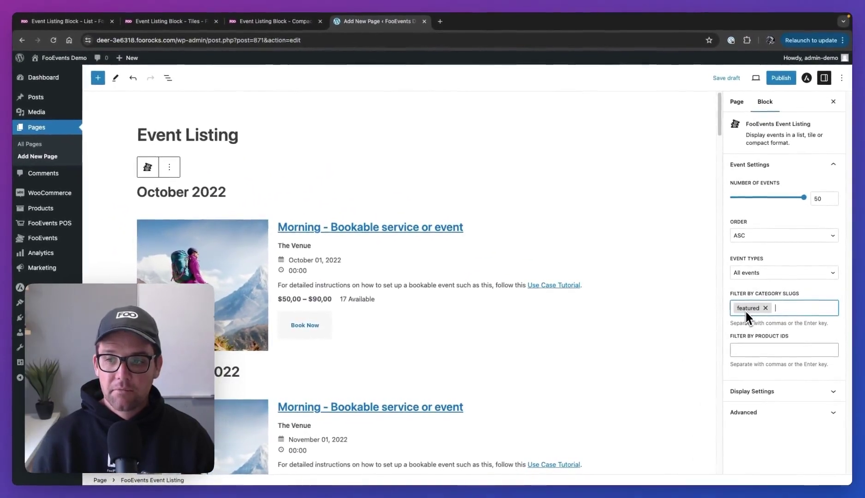
scroll(507, 328, down, 15)
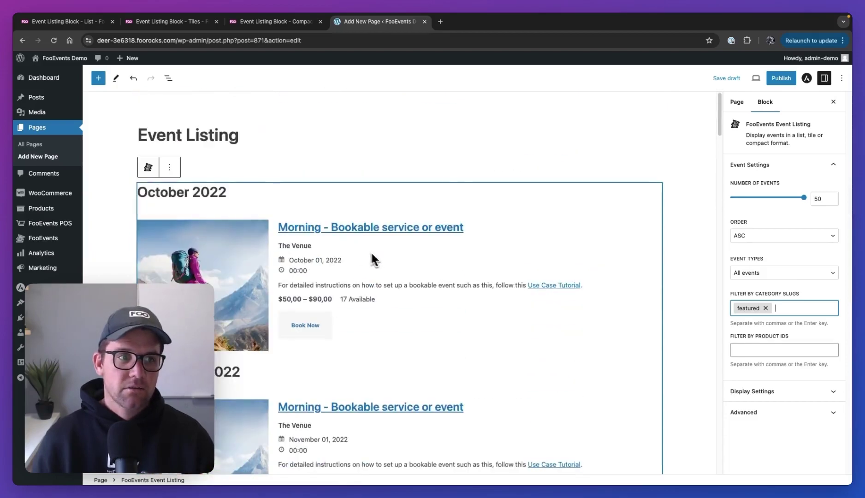
mouse_move(52, 193)
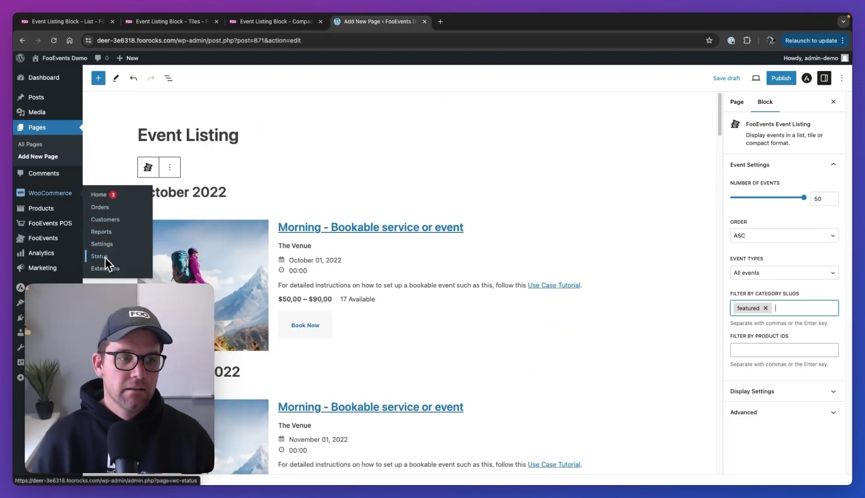
mouse_move(48, 212)
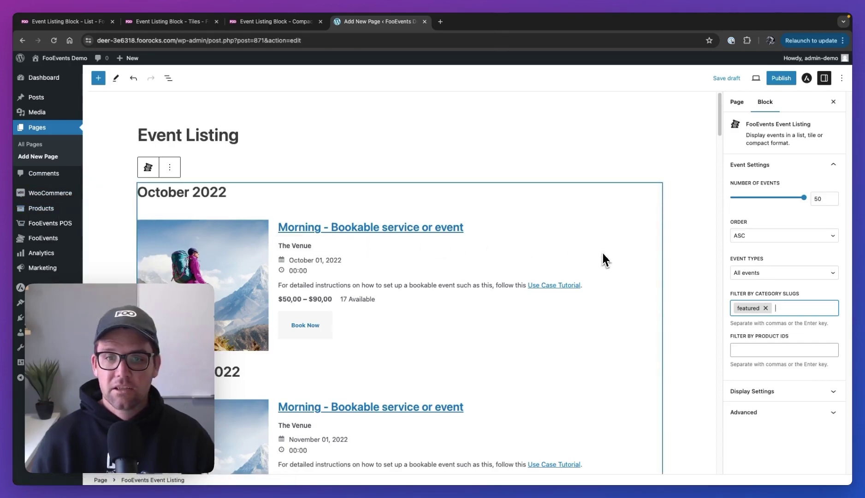
click(765, 309)
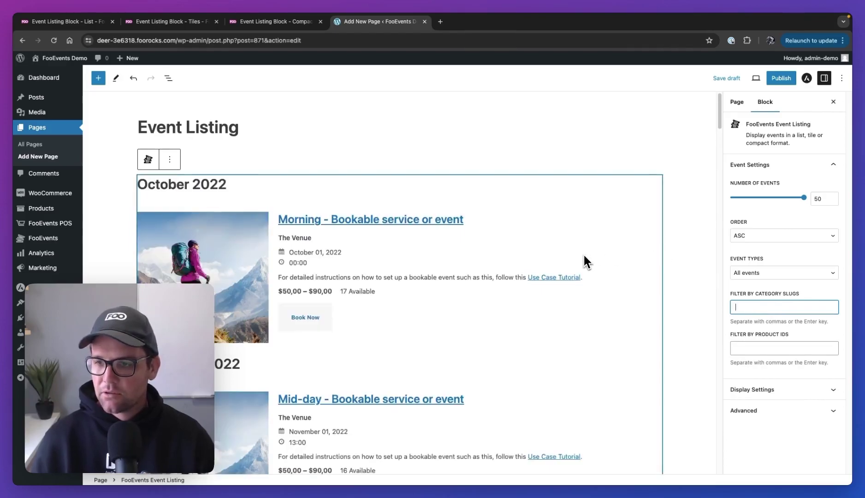
scroll(592, 258, down, 3)
scroll(636, 281, up, 2)
- Open WooCommerce All Products in a new tab, review the products, then return to the editor
click(767, 351)
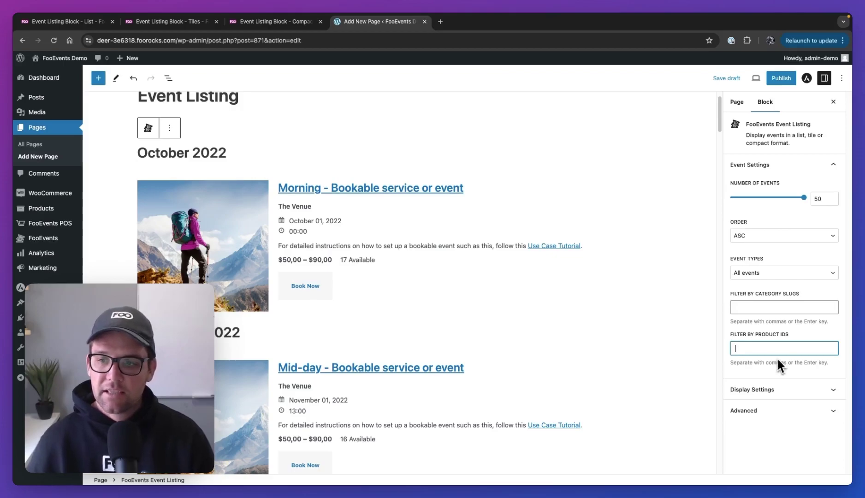
scroll(493, 218, up, 2)
mouse_move(62, 211)
super+click(107, 210)
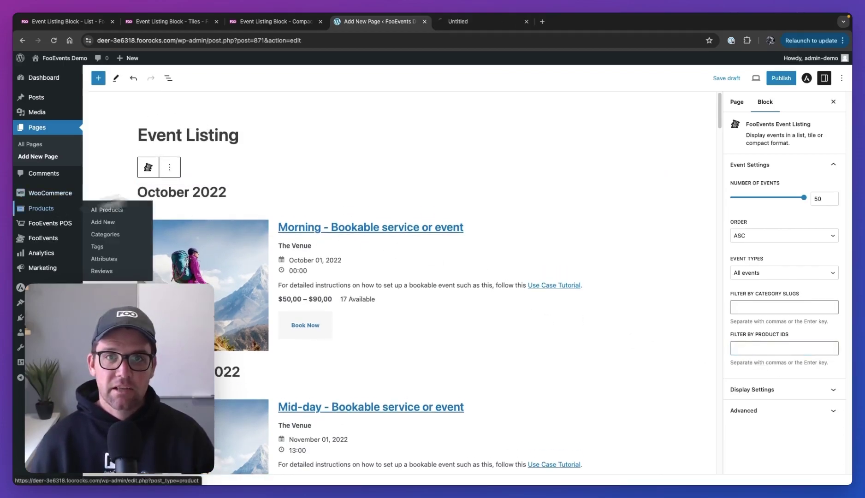
click(481, 26)
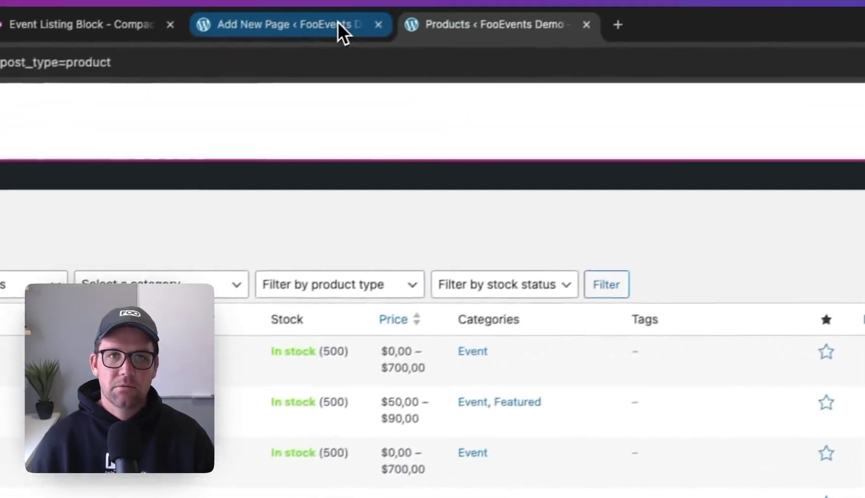
click(339, 24)
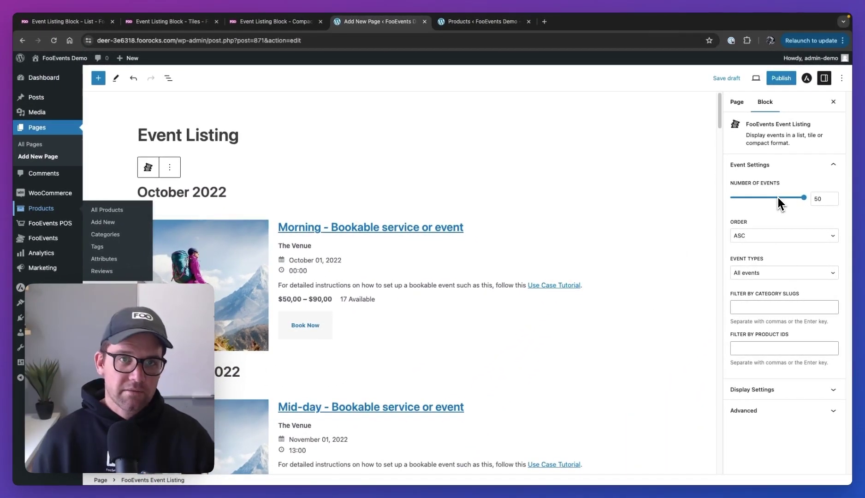
scroll(436, 215, down, 2)
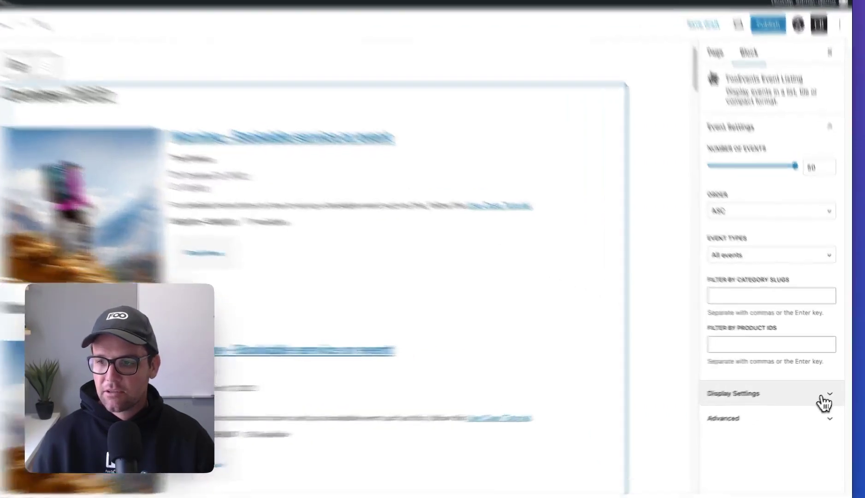
- Keep the List layout and toggle the event images off and back on
click(823, 401)
scroll(814, 408, down, 5)
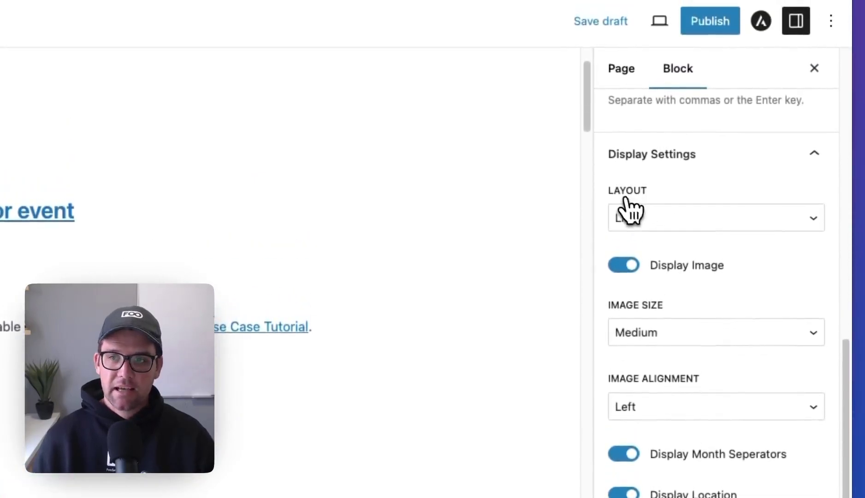
click(743, 226)
click(740, 222)
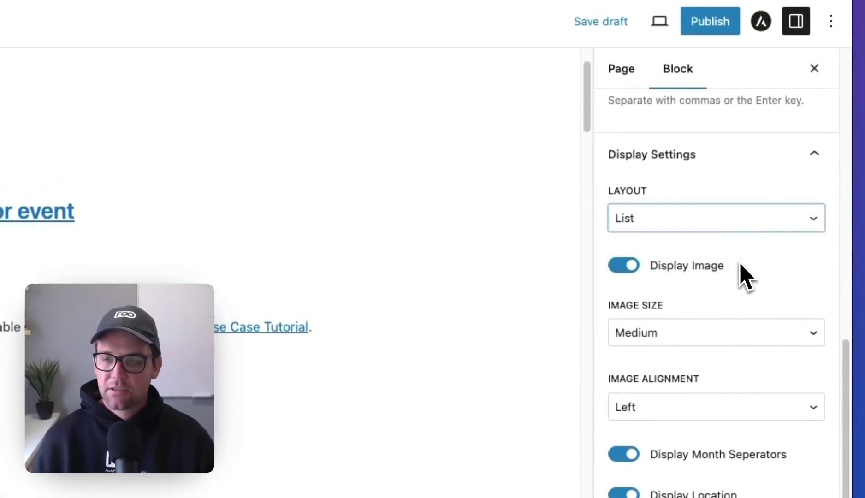
click(623, 265)
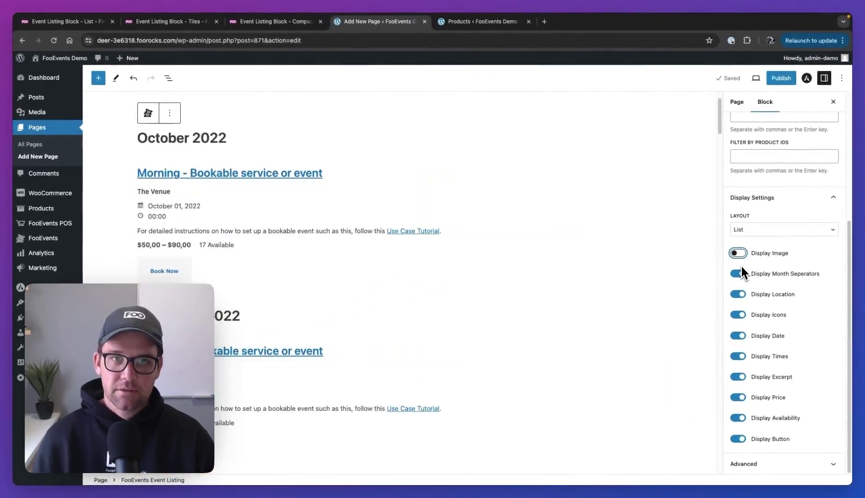
click(739, 254)
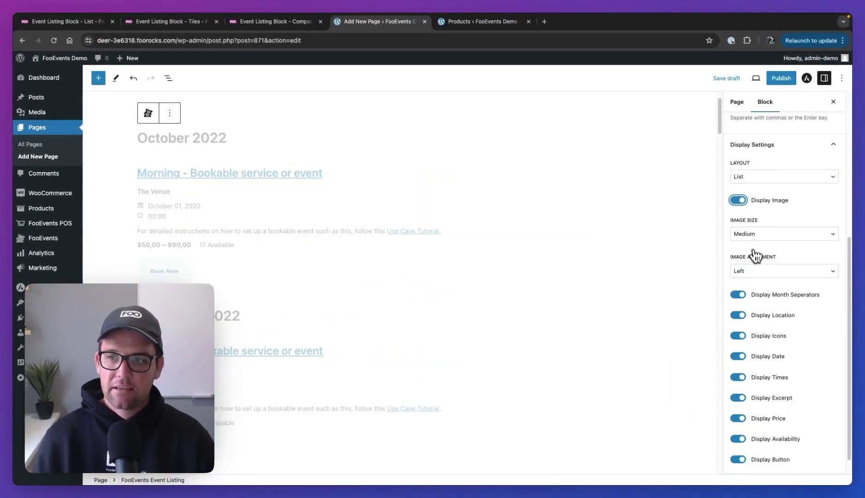
- Set Image Size to Medium and Image Alignment to Right, then back to Left
click(757, 235)
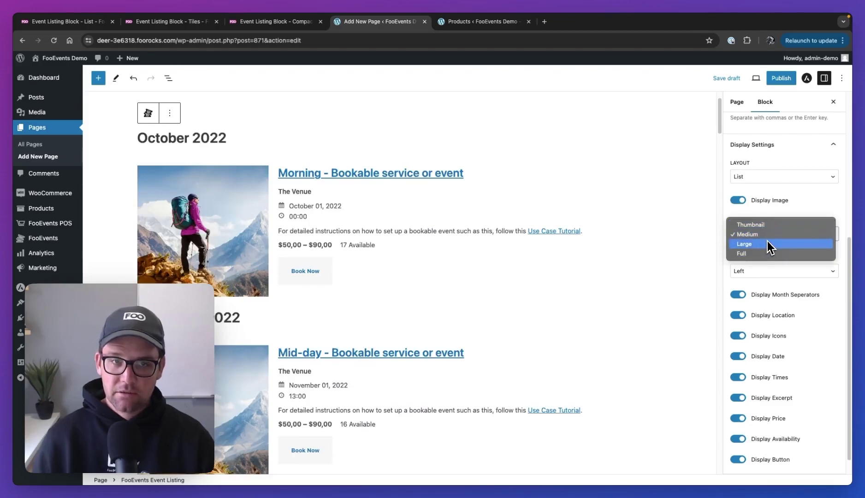
click(769, 227)
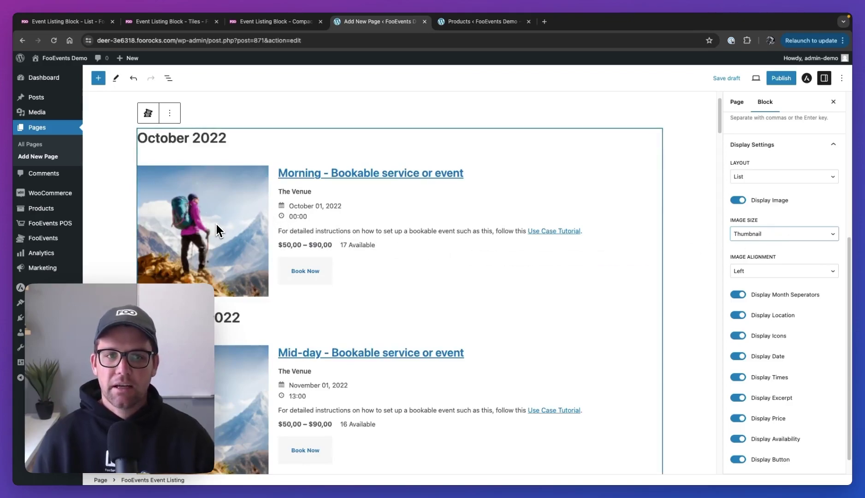
click(796, 235)
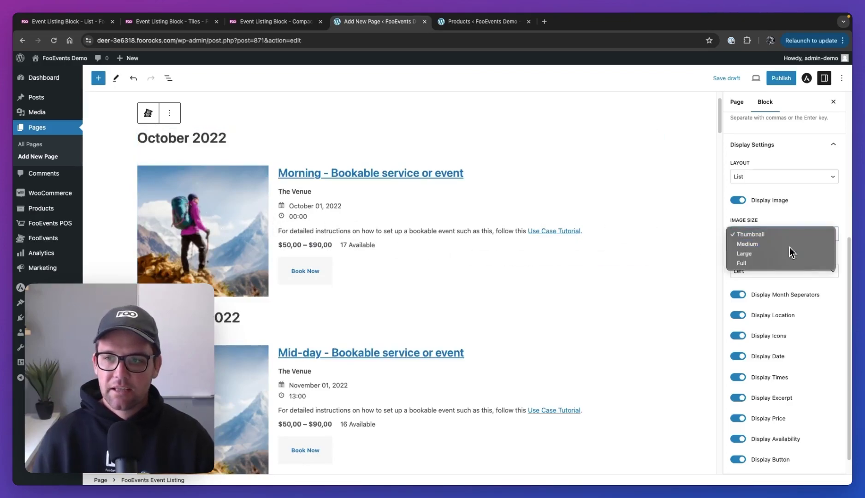
click(789, 246)
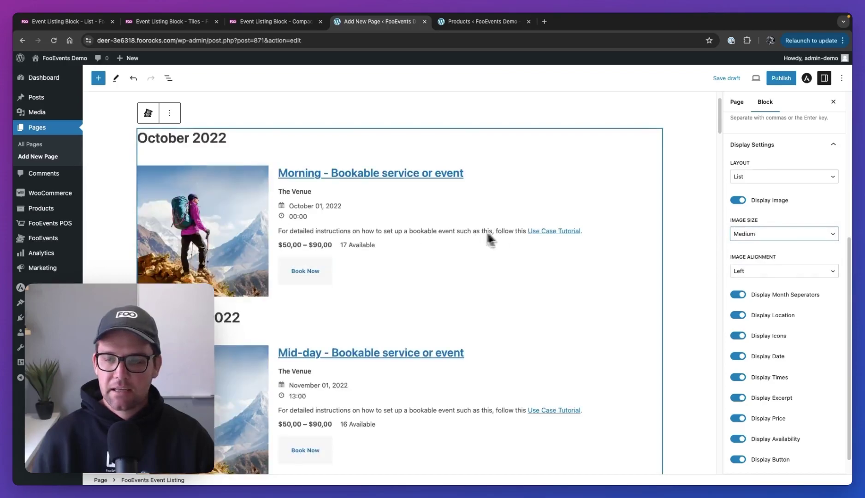
click(739, 271)
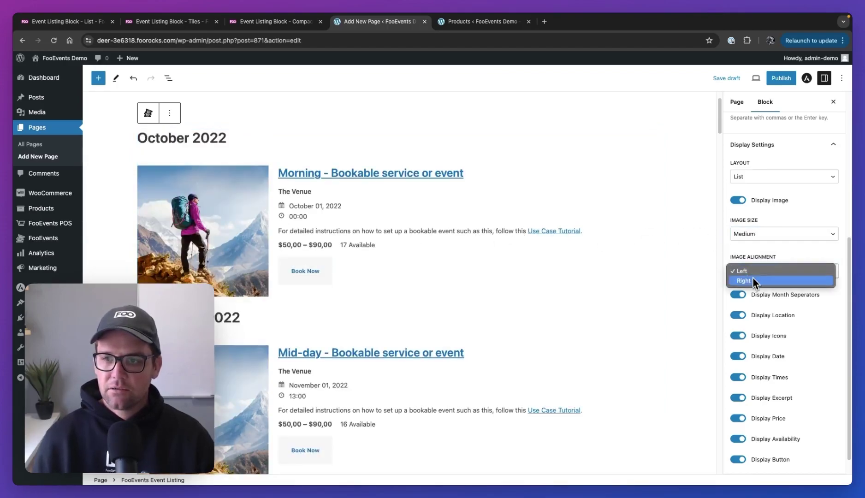
click(755, 282)
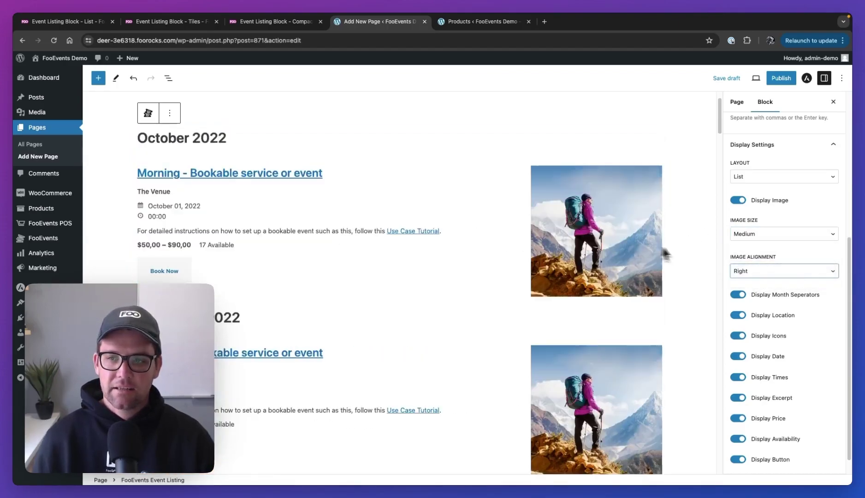
click(756, 273)
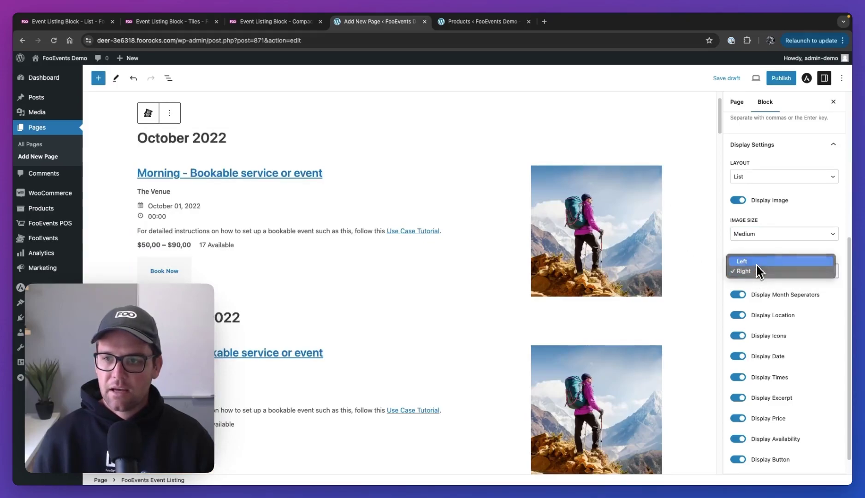
click(760, 259)
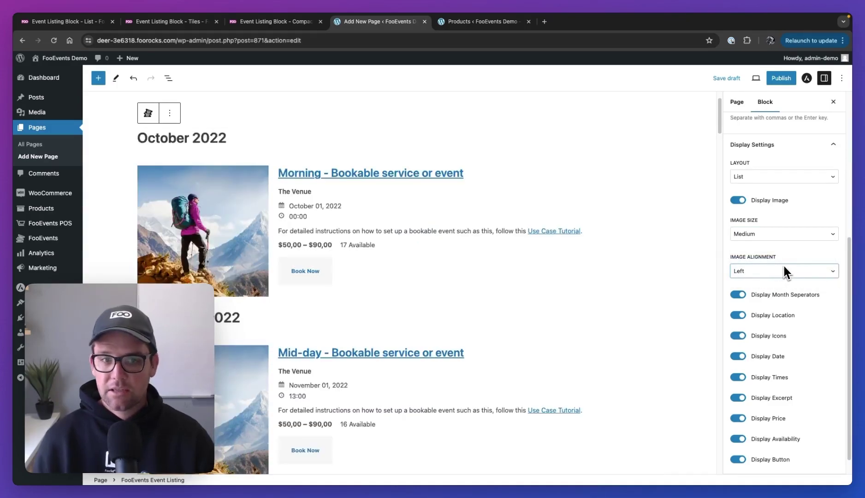
scroll(775, 264, down, 1)
click(530, 304)
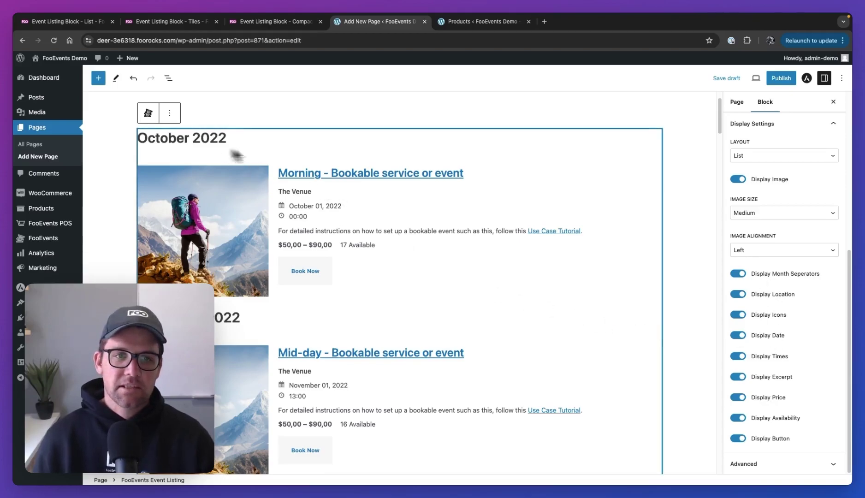
- Turn off the month separators and the date/time icons in Display Settings
click(742, 274)
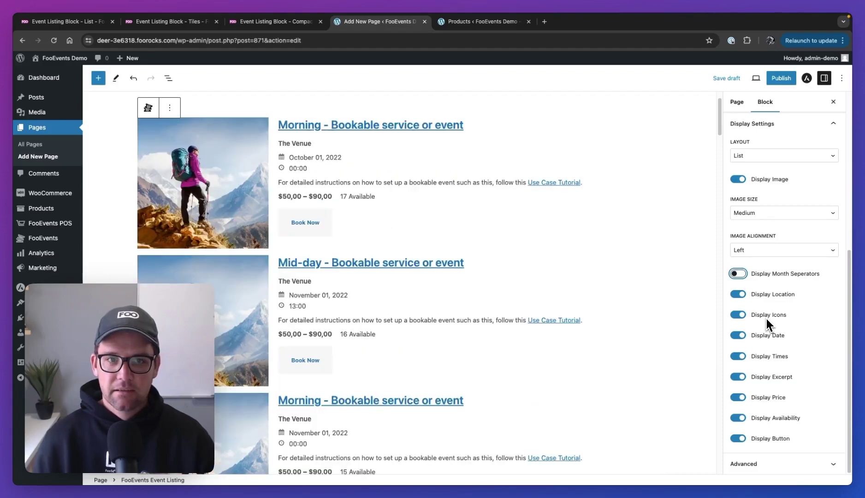
scroll(463, 263, up, 3)
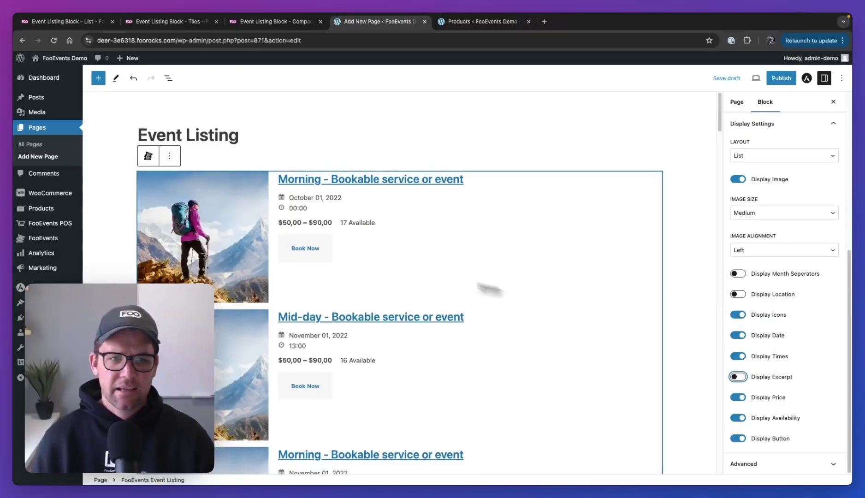
click(737, 314)
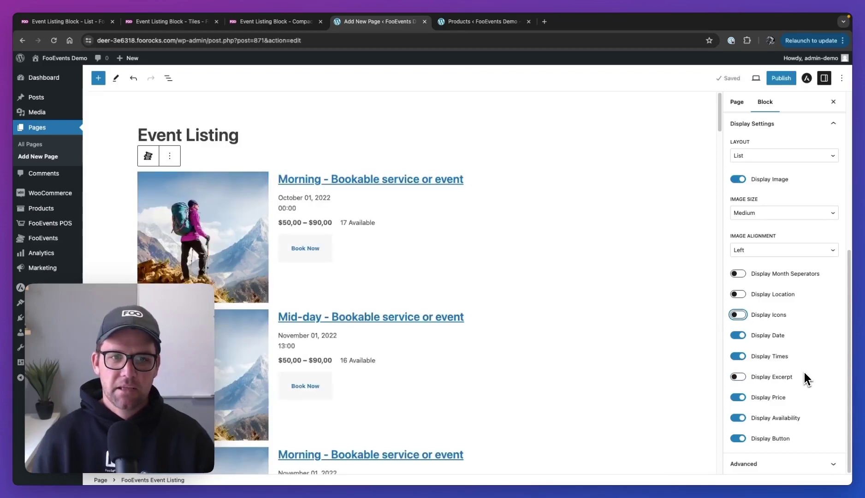
scroll(444, 275, down, 3)
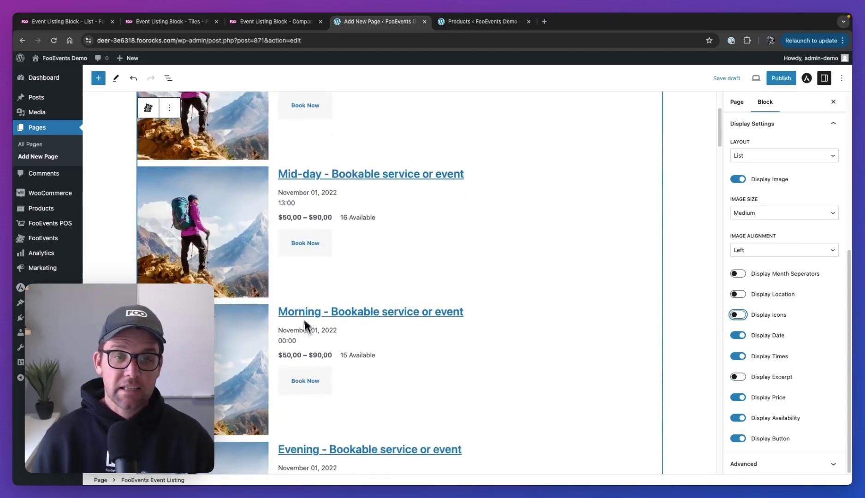
scroll(349, 230, up, 3)
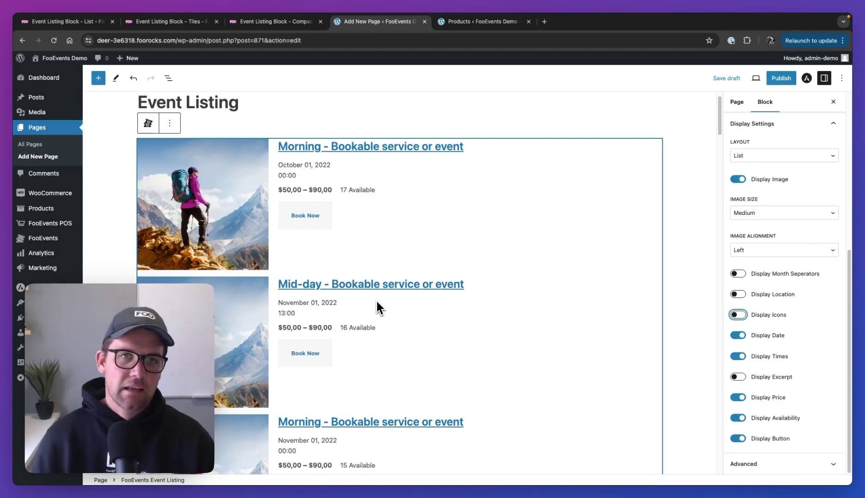
scroll(594, 234, up, 1)
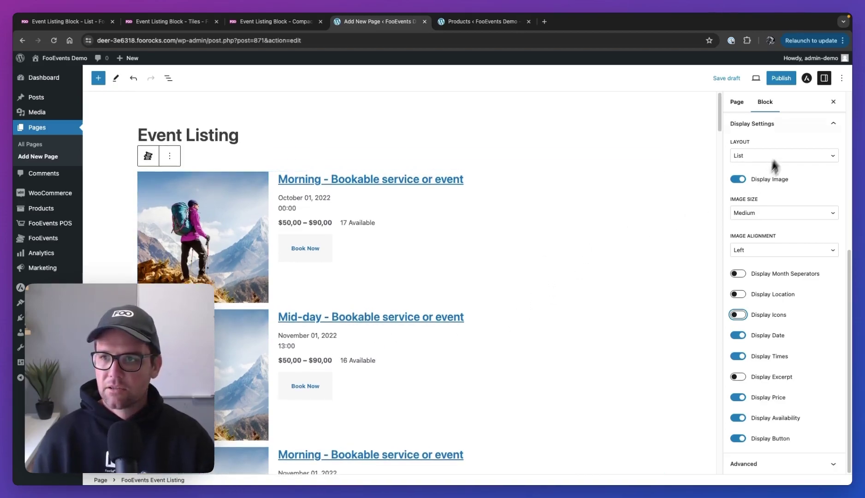
- Publish the Event Listing page, confirming in the pre-publish panel
click(781, 78)
click(762, 79)
click(528, 21)
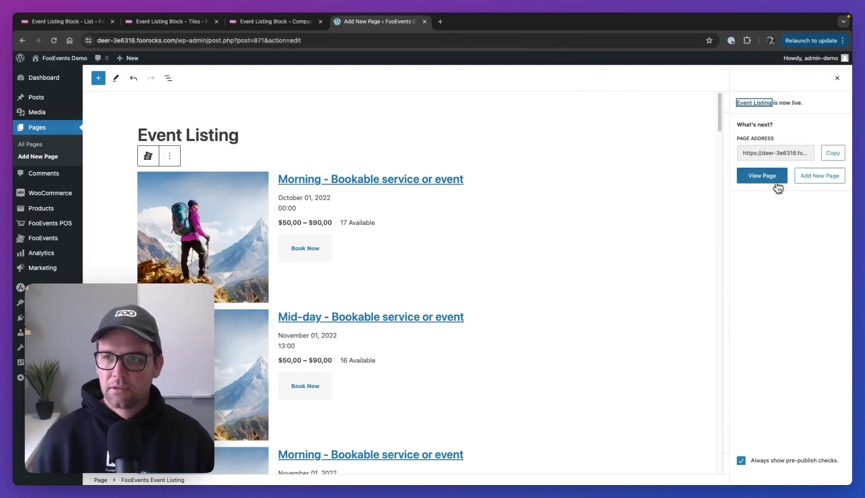
- View the live Event Listing page and scroll through its events
click(756, 179)
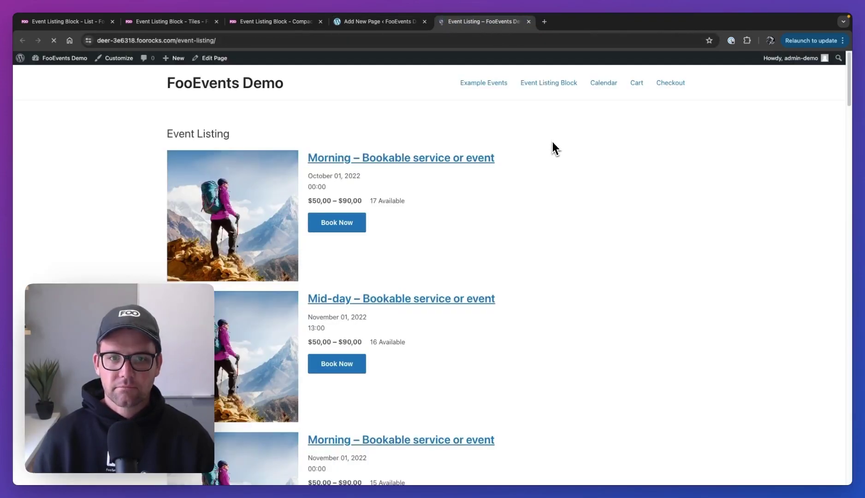
scroll(662, 215, down, 10)
scroll(665, 217, up, 10)
scroll(659, 224, down, 15)
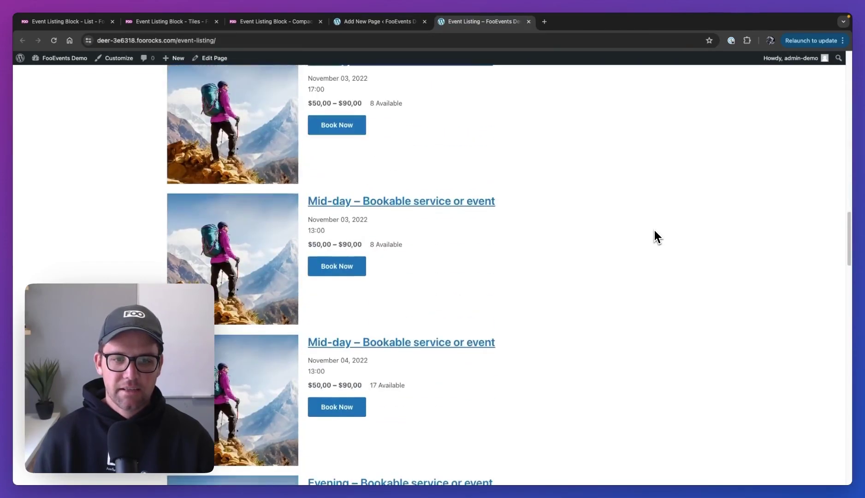
scroll(656, 237, down, 15)
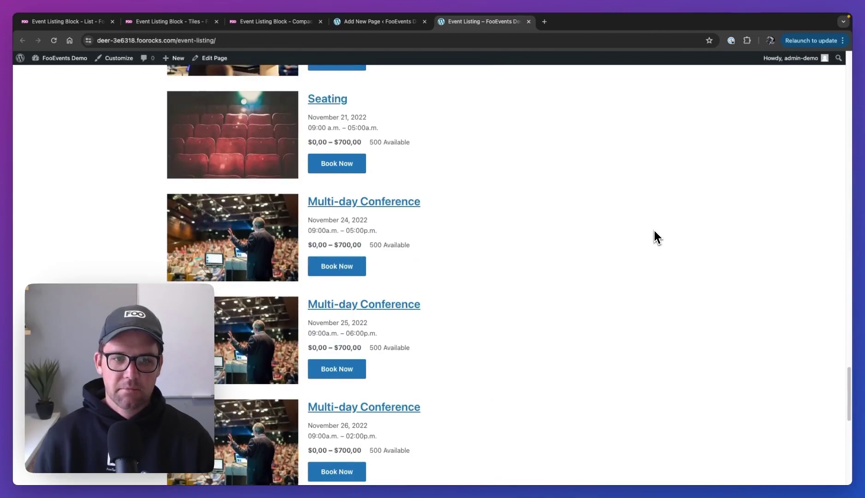
scroll(654, 230, down, 5)
scroll(654, 230, up, 20)
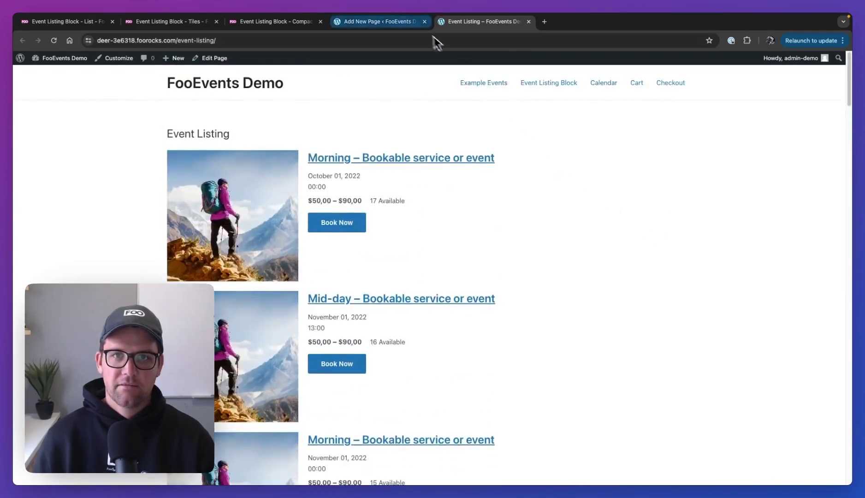
- Back in the editor, re-enable Display Icons, Display Location and Display Month Seperators
click(392, 22)
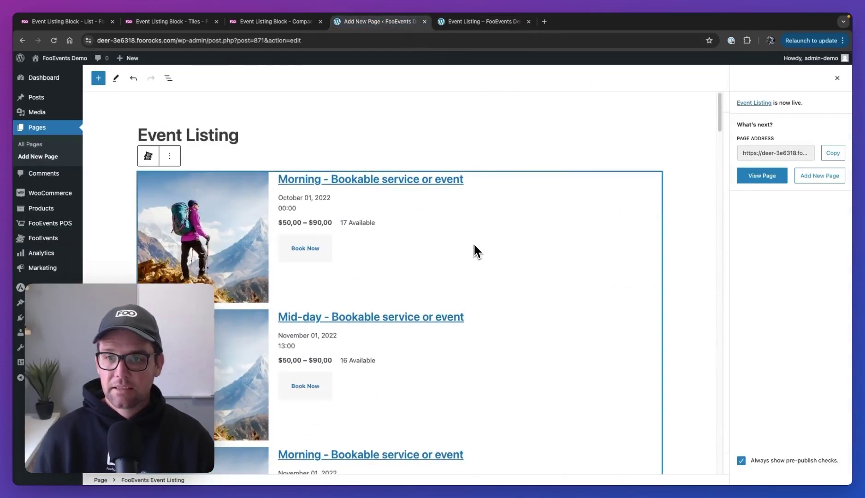
click(837, 77)
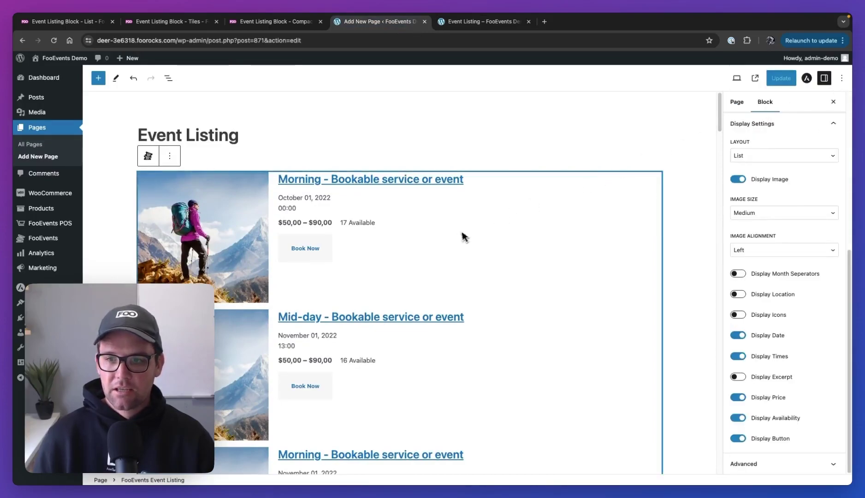
click(737, 315)
click(737, 294)
click(738, 273)
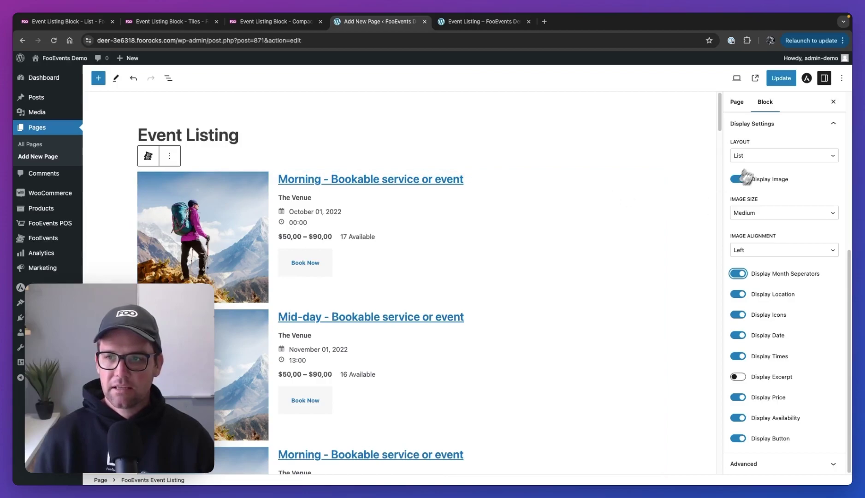
- Switch the event listing to the Tiles layout with 4 columns
click(761, 158)
click(763, 165)
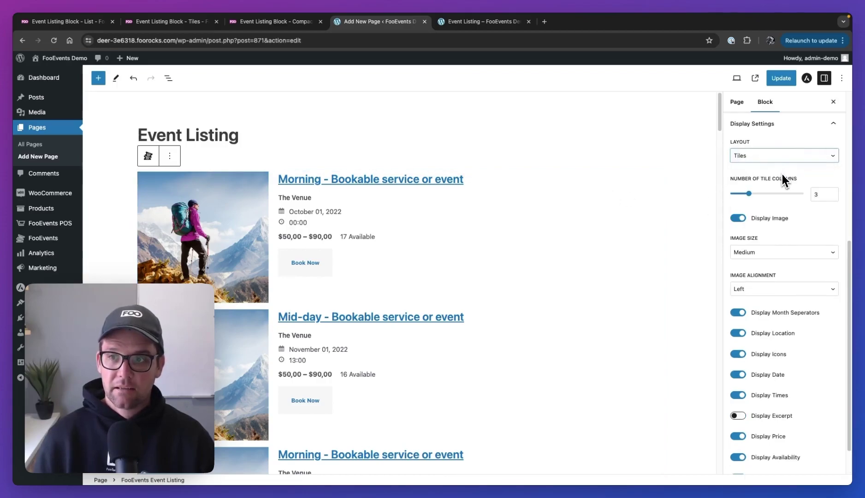
click(750, 197)
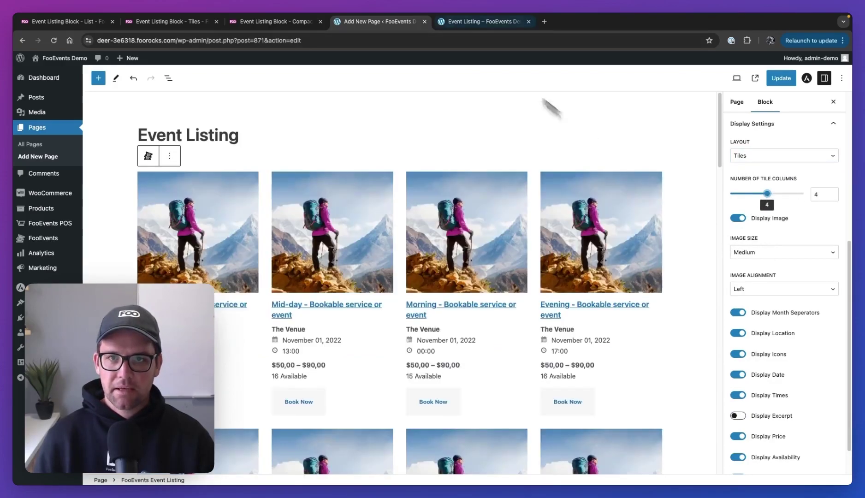
click(466, 22)
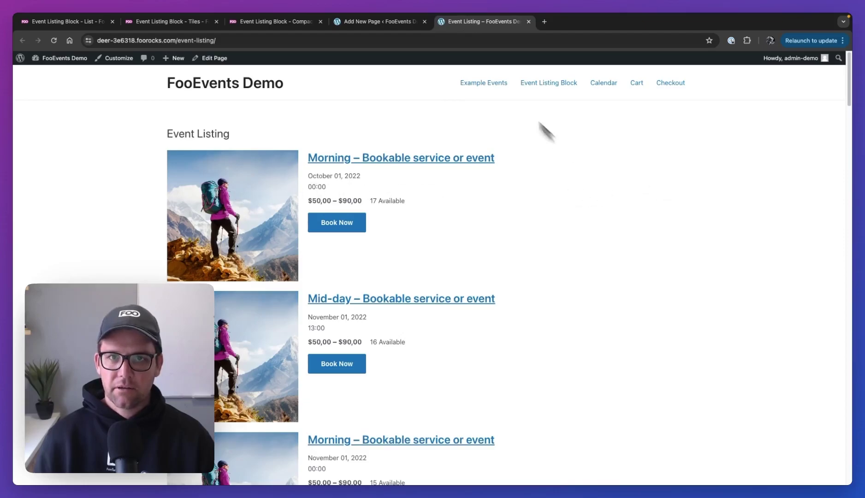
click(399, 24)
- Hide location and availability on the tiles and save the page with Update
scroll(604, 167, down, 3)
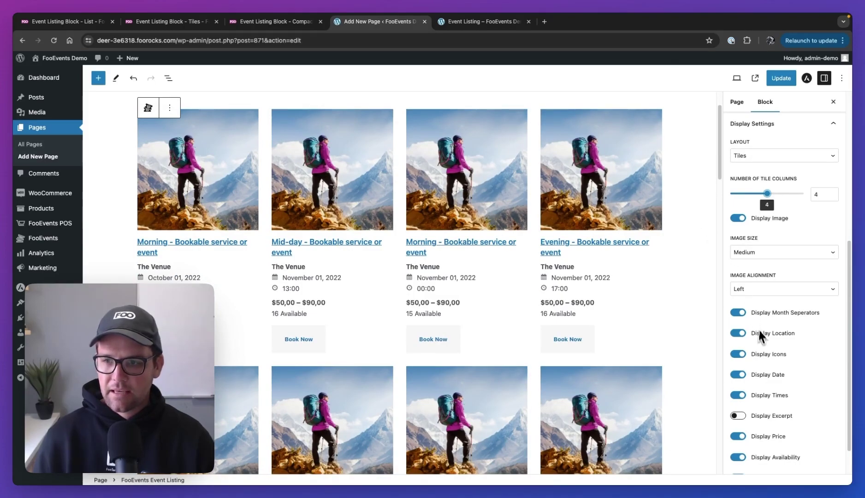
click(738, 333)
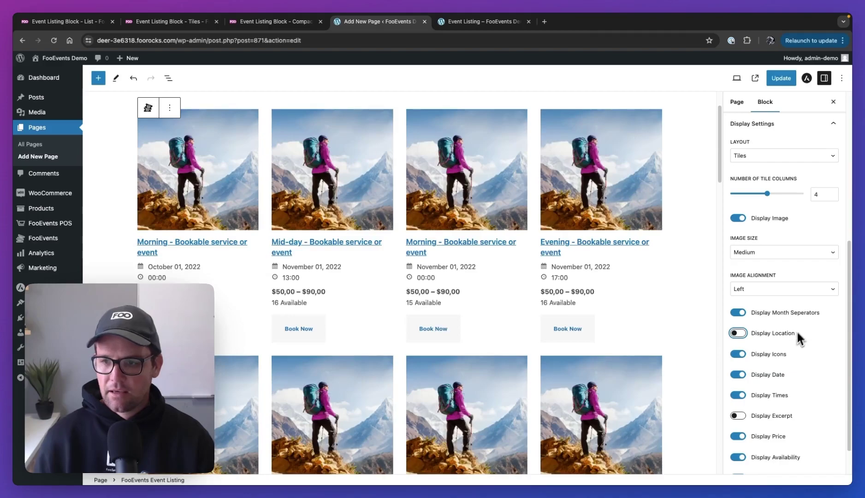
click(738, 457)
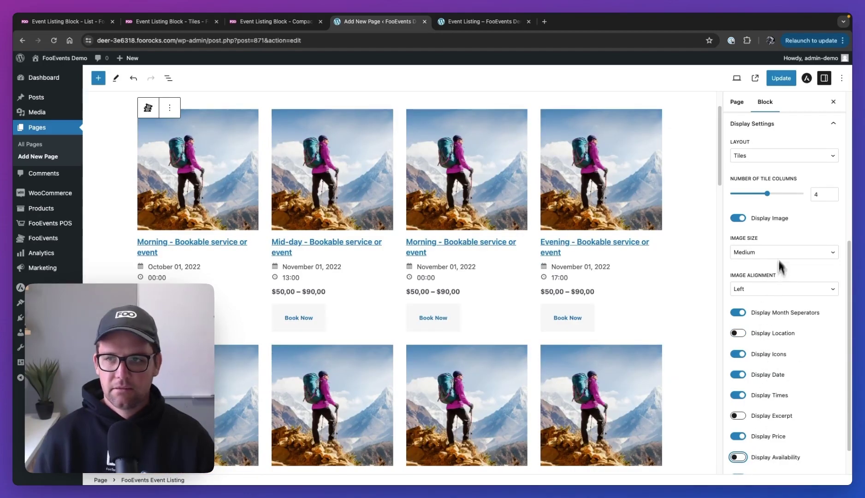
click(785, 78)
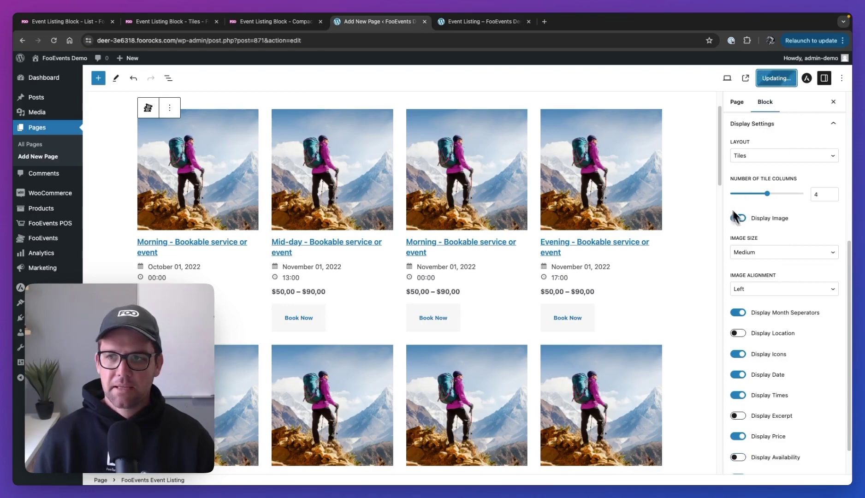
click(502, 22)
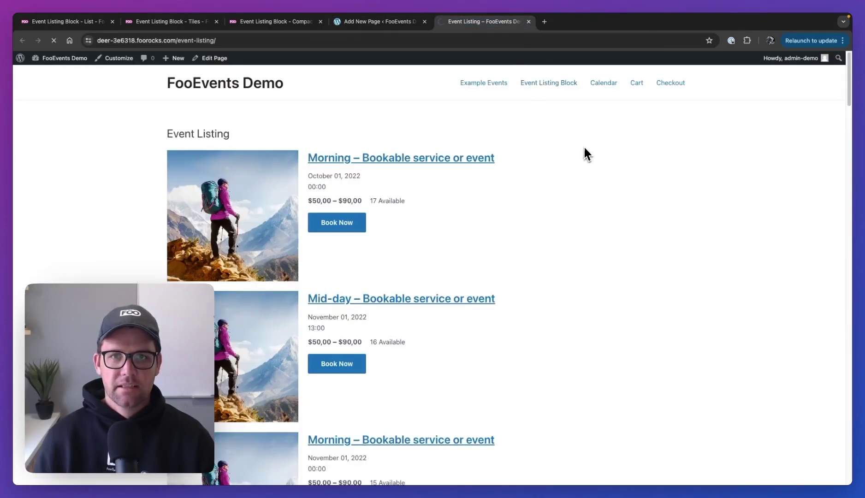
scroll(742, 184, down, 3)
scroll(740, 170, down, 10)
scroll(740, 170, up, 15)
click(403, 22)
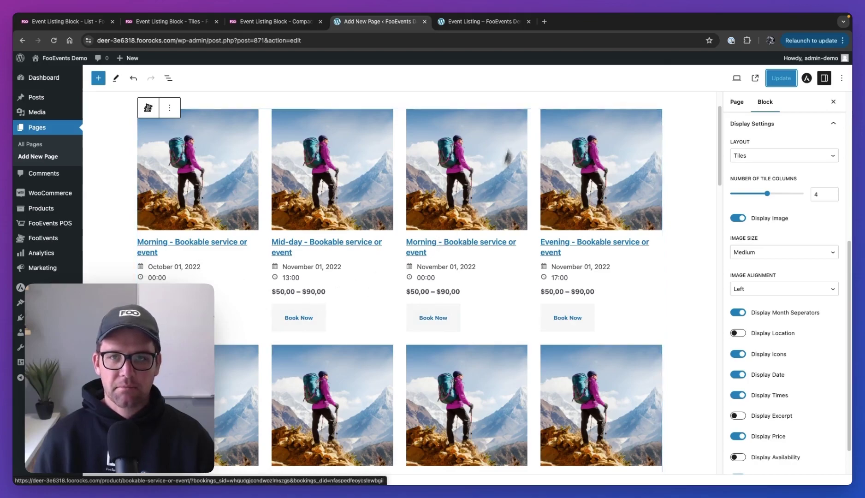
click(481, 21)
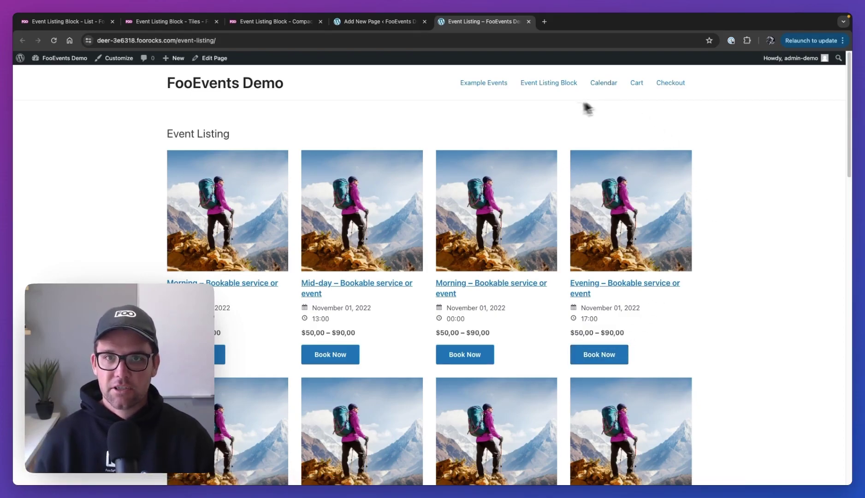
- Set the event listing block to Compact layout and turn on Display Location, Excerpt and Availability
click(395, 25)
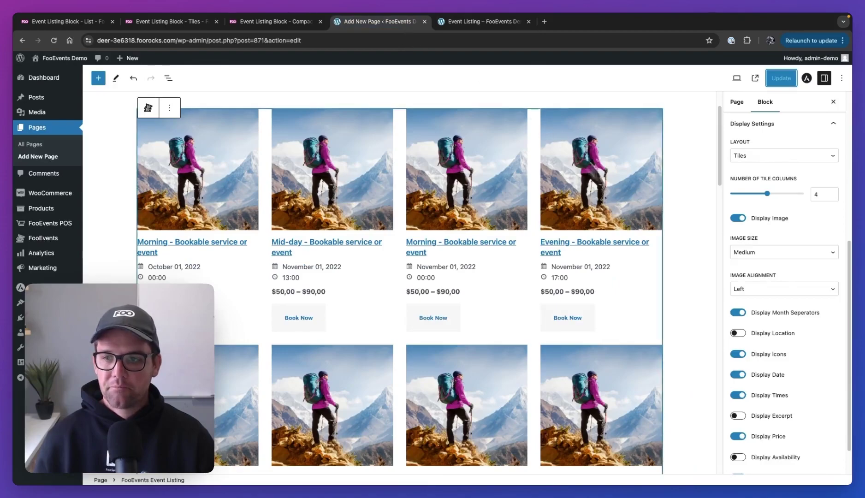
scroll(654, 253, up, 3)
click(772, 156)
click(769, 164)
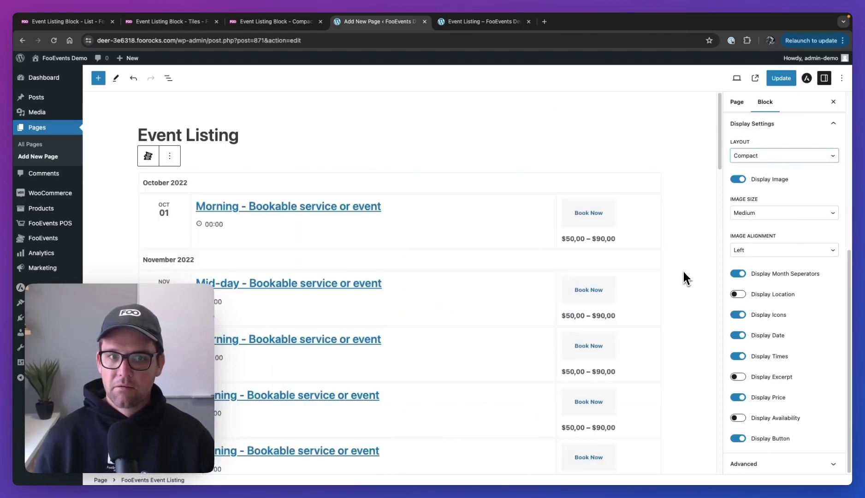
scroll(659, 272, down, 2)
click(739, 295)
click(738, 377)
click(738, 418)
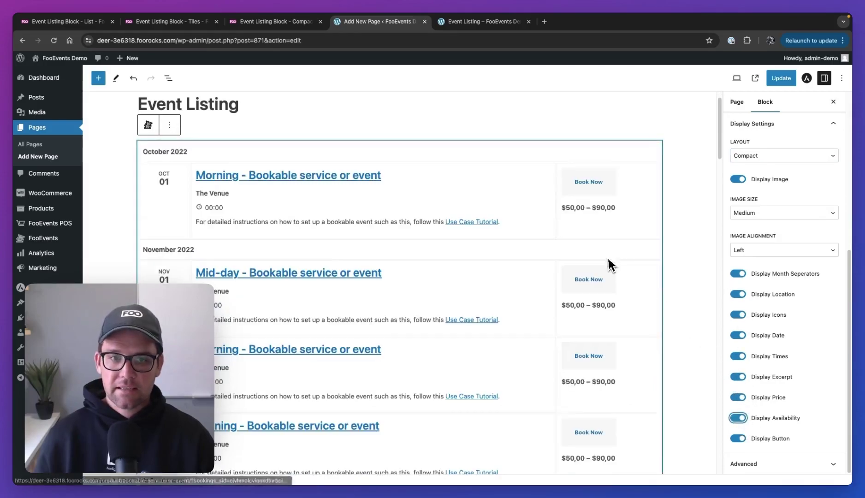
- Save the page and reload the live Event Listing page to see the compact listing
click(782, 80)
click(487, 28)
key(super+r)
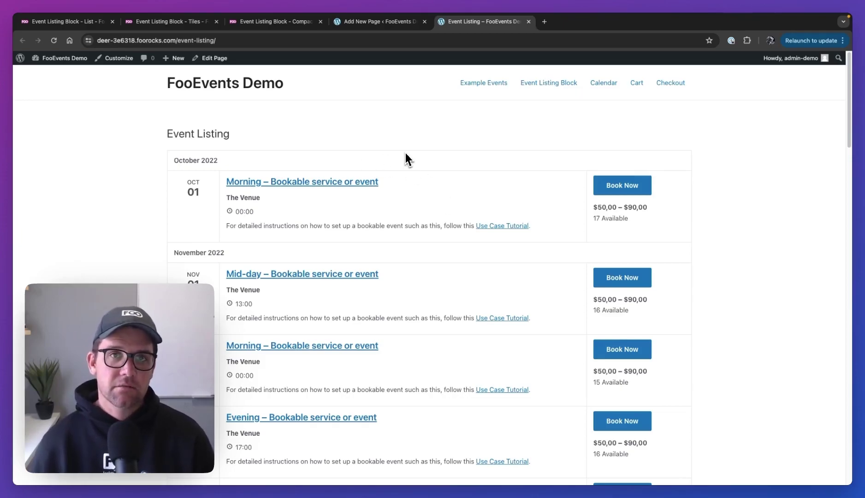
- Compare the FooEvents Event Listing Block – Compact demo page with the live Event Listing page
click(290, 26)
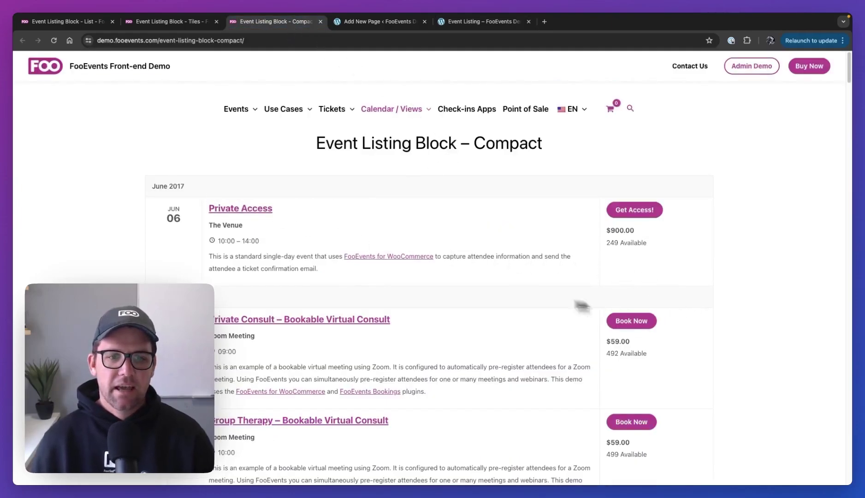
scroll(487, 282, down, 3)
scroll(487, 282, up, 3)
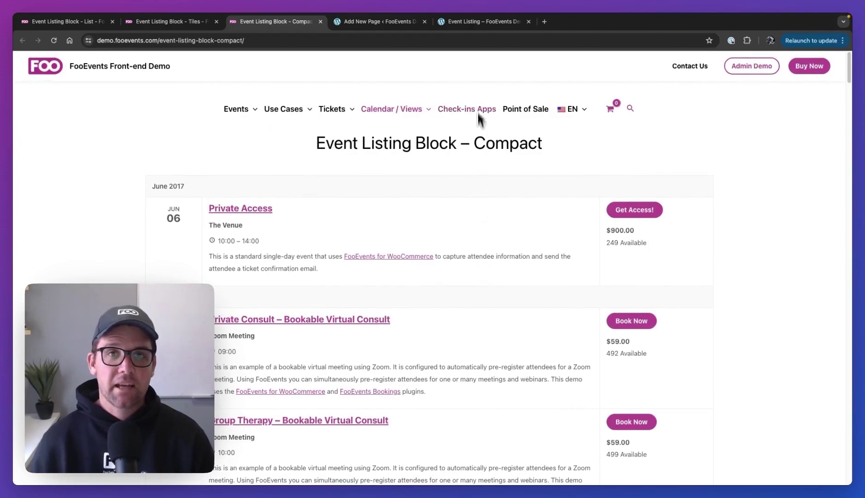
click(473, 23)
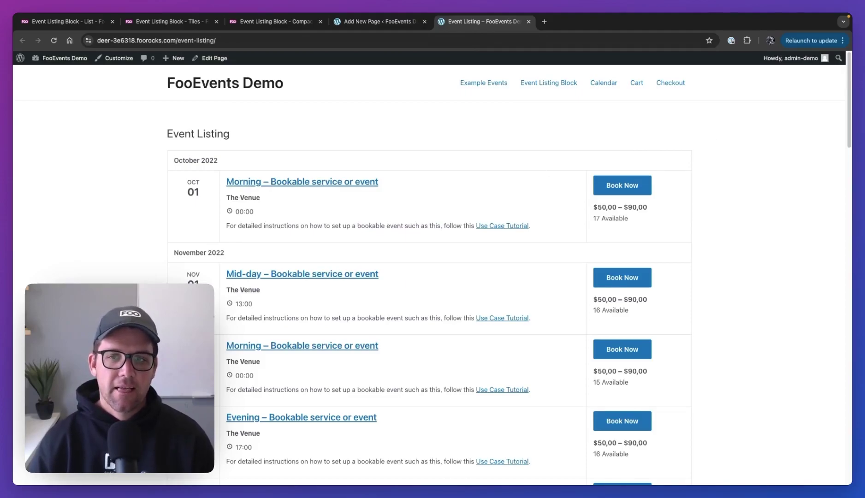
scroll(666, 196, down, 3)
scroll(665, 196, up, 3)
- Go back to the Compact demo page and scroll through its month-grouped events
click(294, 23)
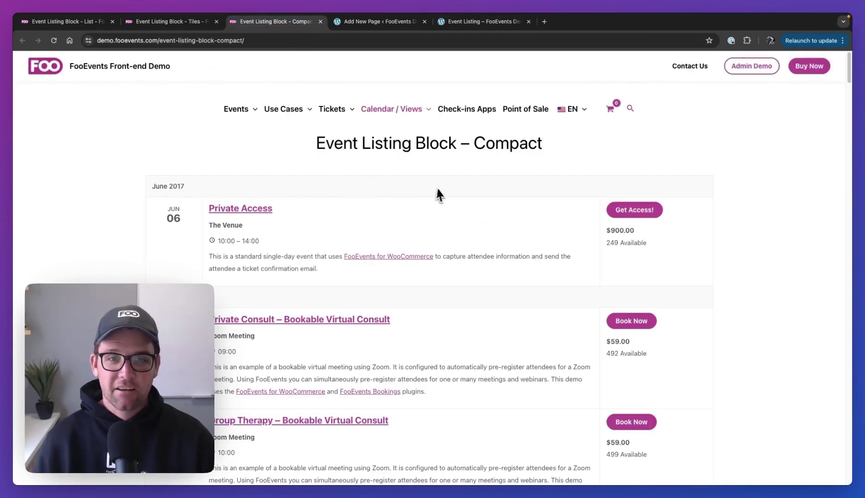
scroll(277, 292, down, 20)
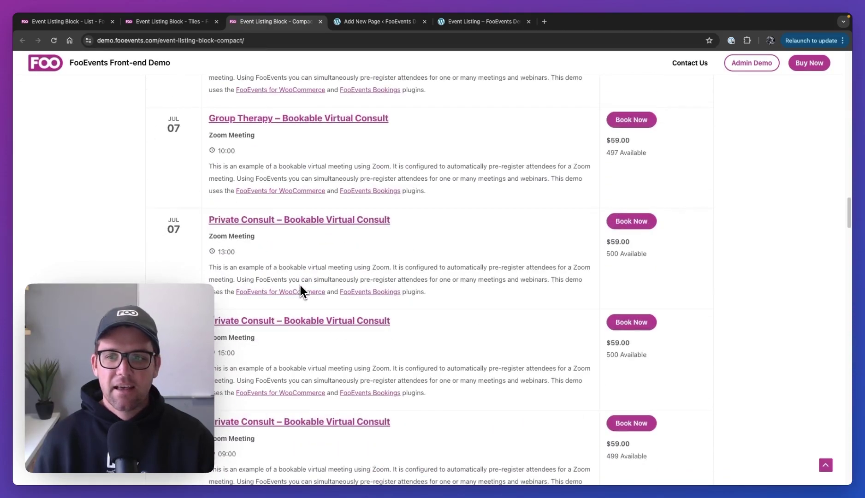
scroll(299, 288, up, 20)
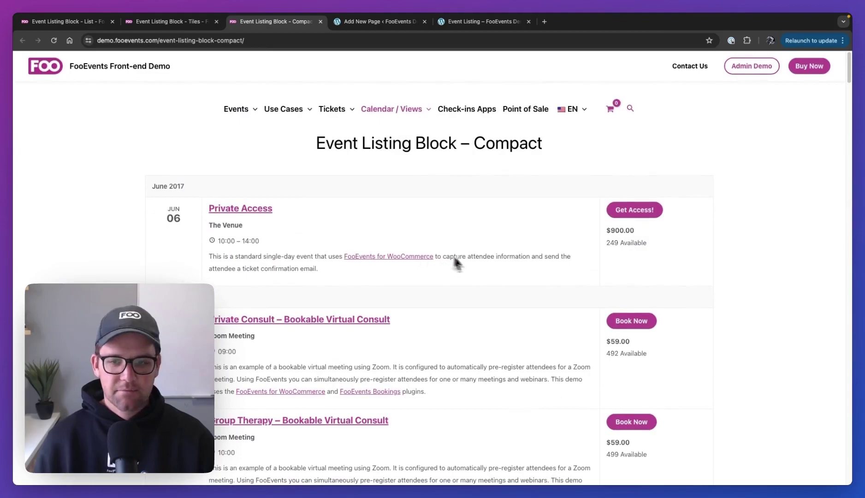
scroll(635, 344, down, 3)
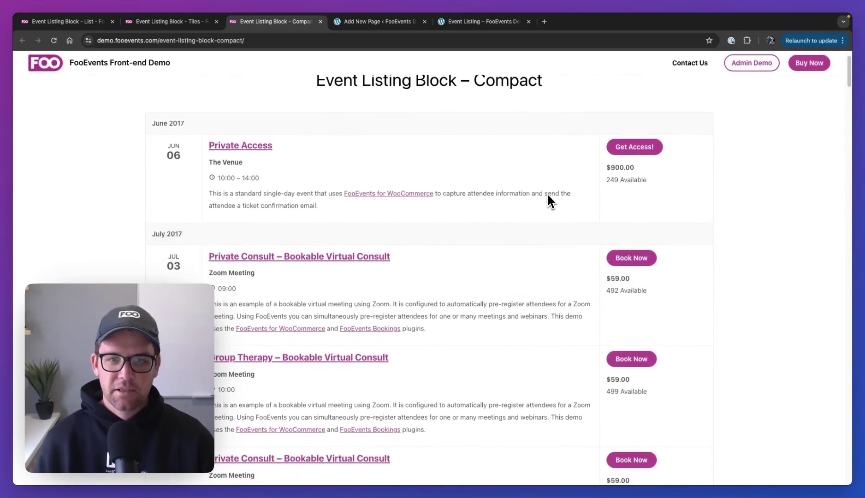
scroll(547, 199, down, 5)
scroll(549, 220, up, 7)
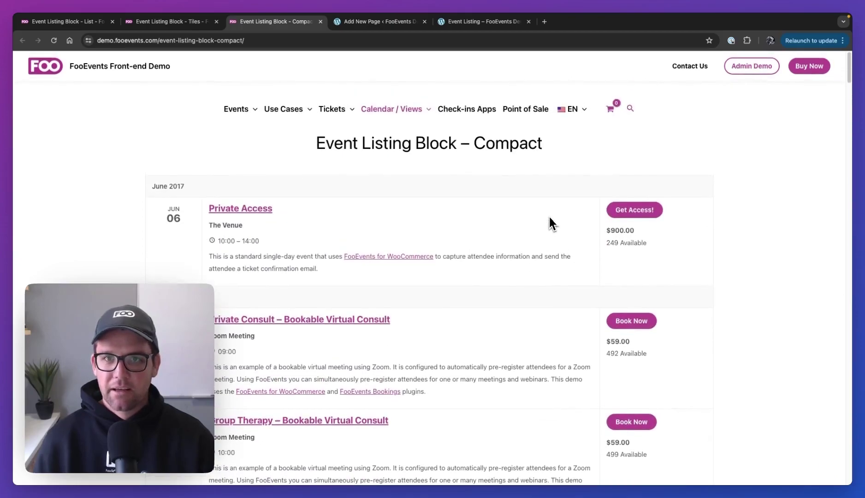
- Preview Tiles, then set the listing block to List layout and view the live Event Listing page
click(388, 23)
click(775, 156)
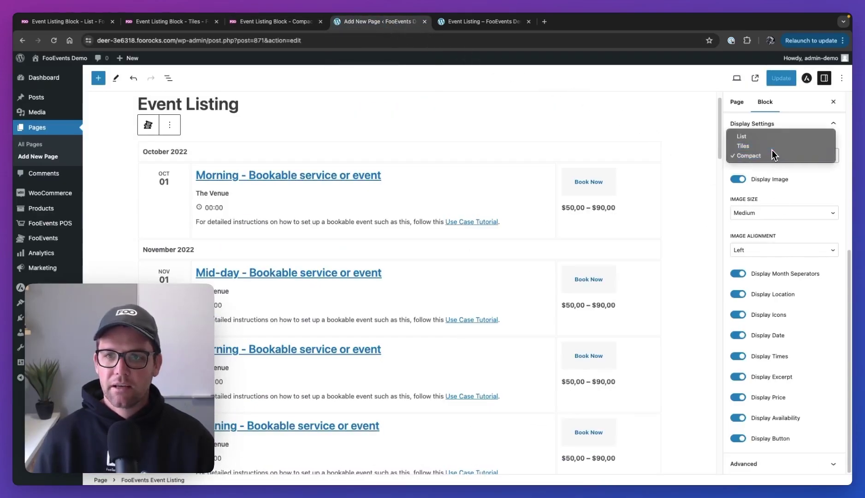
click(763, 145)
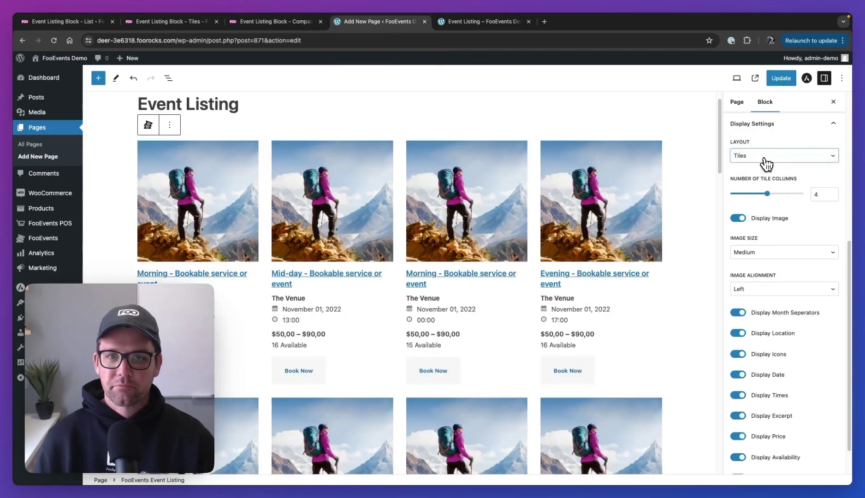
click(767, 164)
click(762, 144)
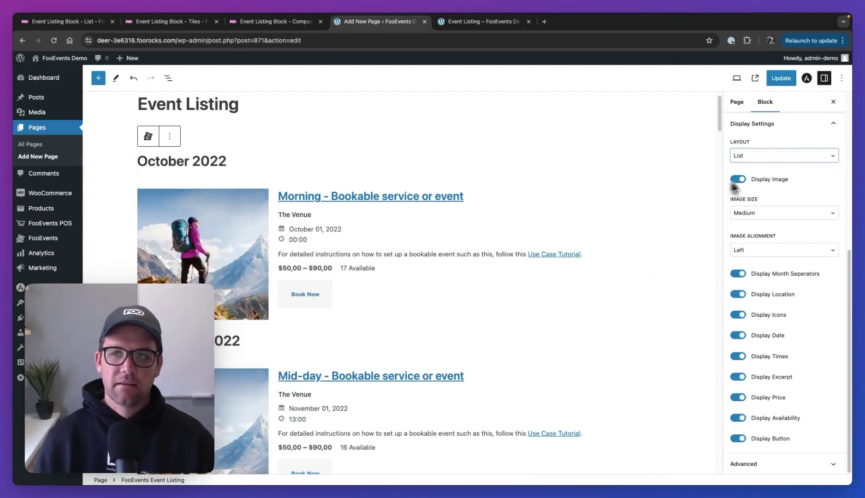
click(502, 23)
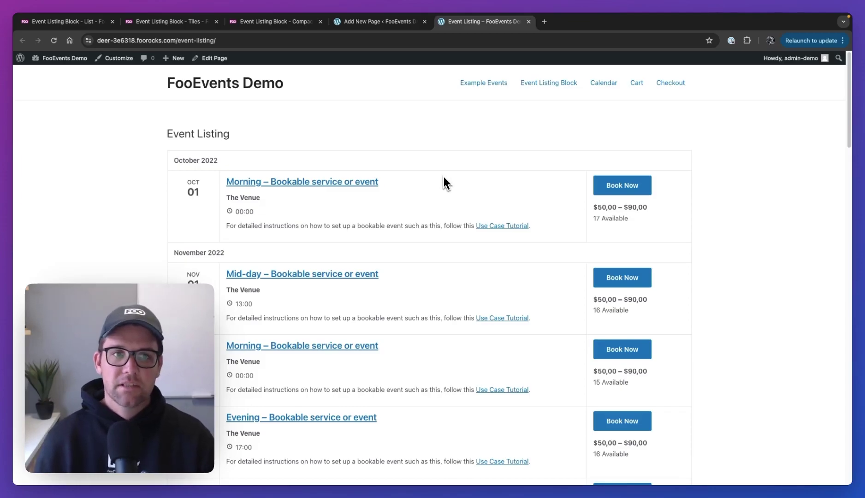
- Browse the Example Events shop page's four event products, then go to the Event Listing Block page
click(484, 89)
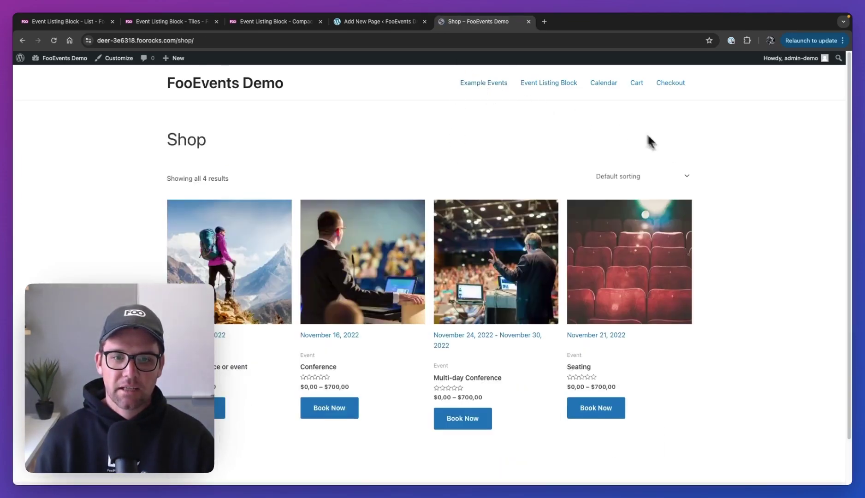
scroll(701, 185, down, 2)
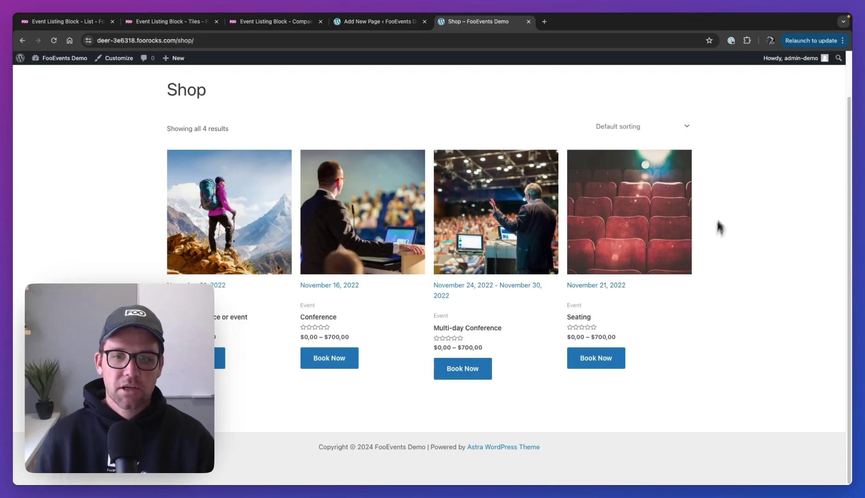
drag(651, 290, 473, 299)
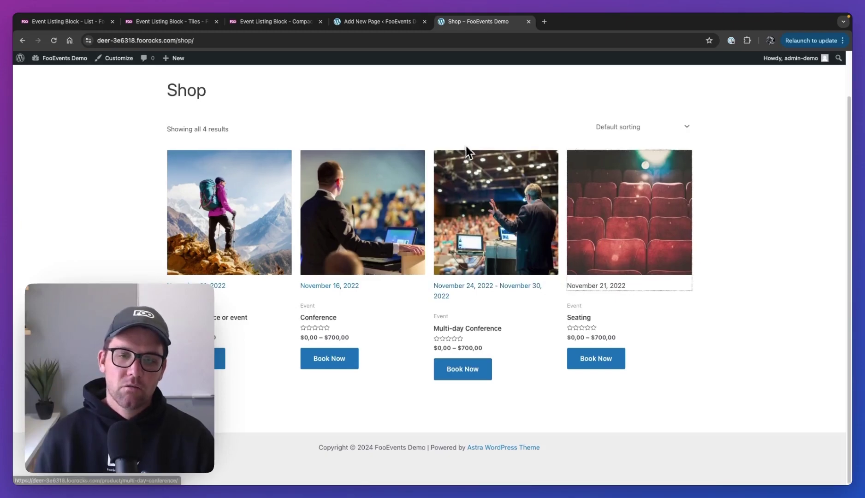
scroll(468, 143, up, 2)
click(549, 85)
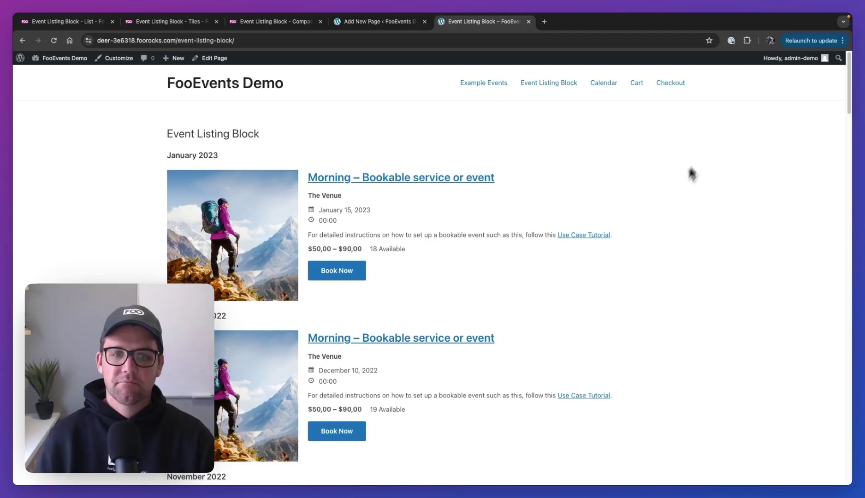
- Scroll through the Event Listing Block page's list-style events, then return to the Add New Page editor
scroll(686, 177, down, 5)
scroll(638, 225, down, 5)
scroll(638, 224, up, 10)
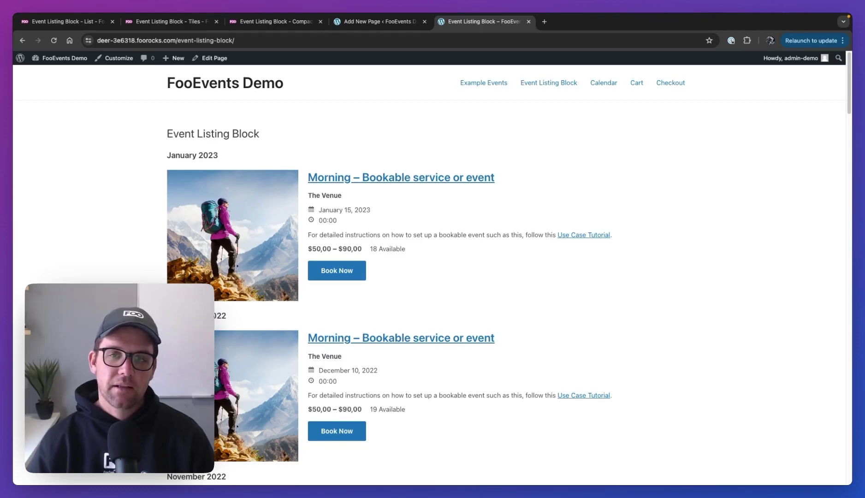
key(ctrl+shift+Tab)
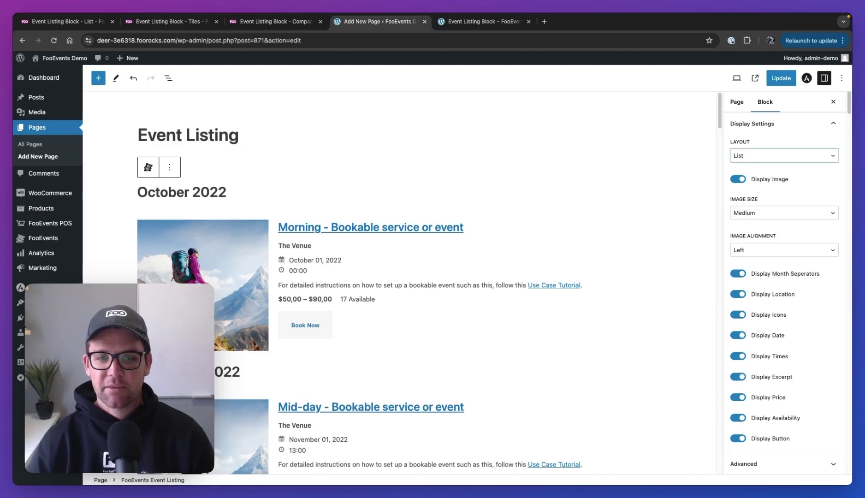